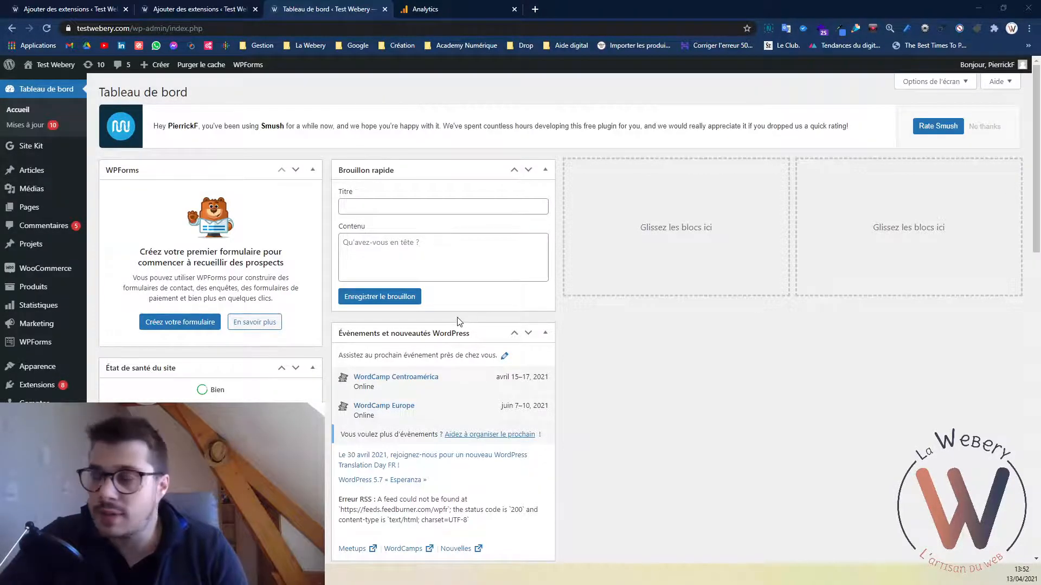
# Switch to Google Analytics and start creating a new property named "Propriété test" in the administration area.
pyautogui.click(424, 11)
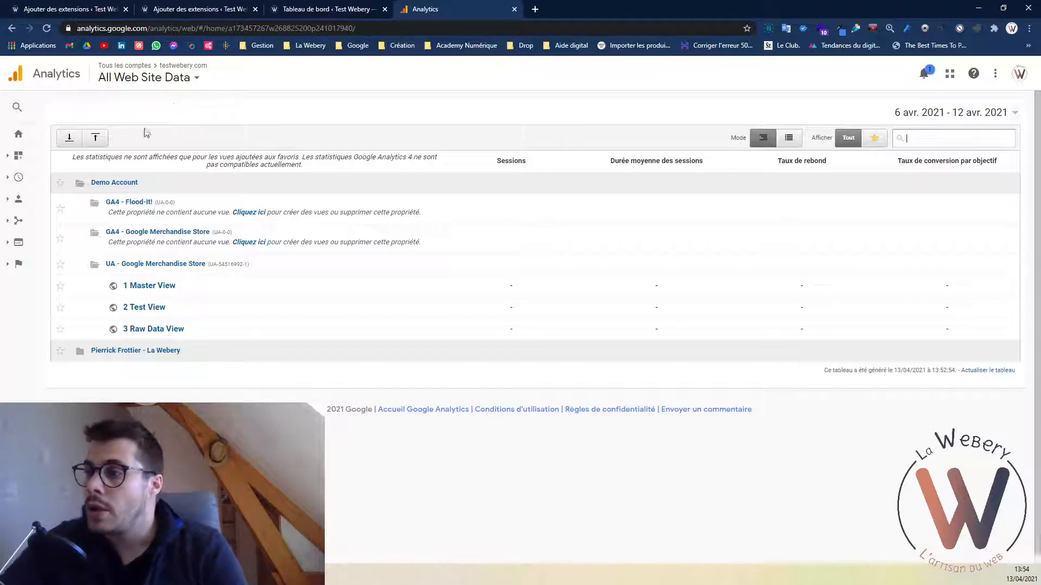
pyautogui.click(18, 526)
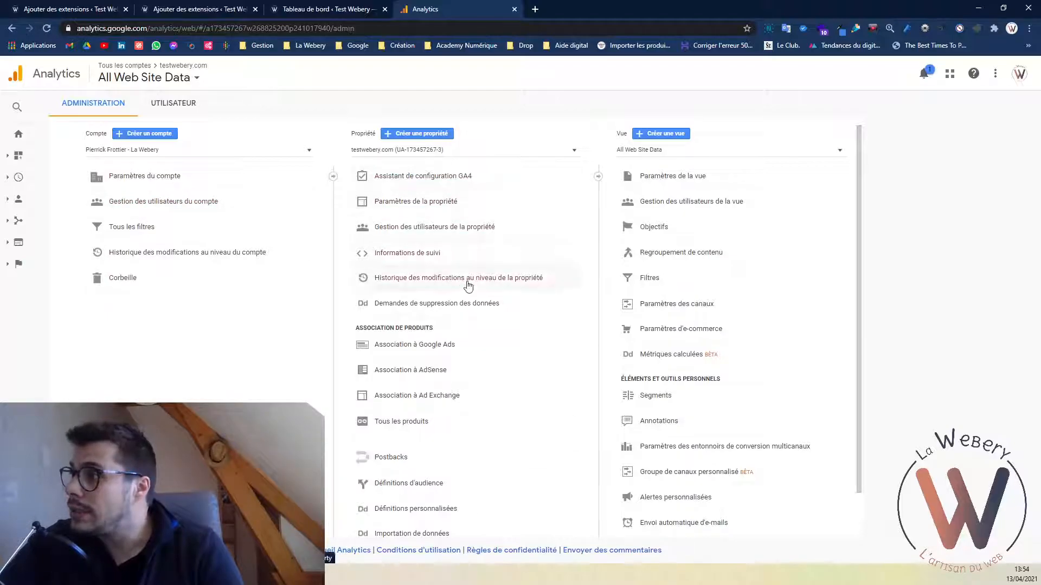
pyautogui.click(417, 133)
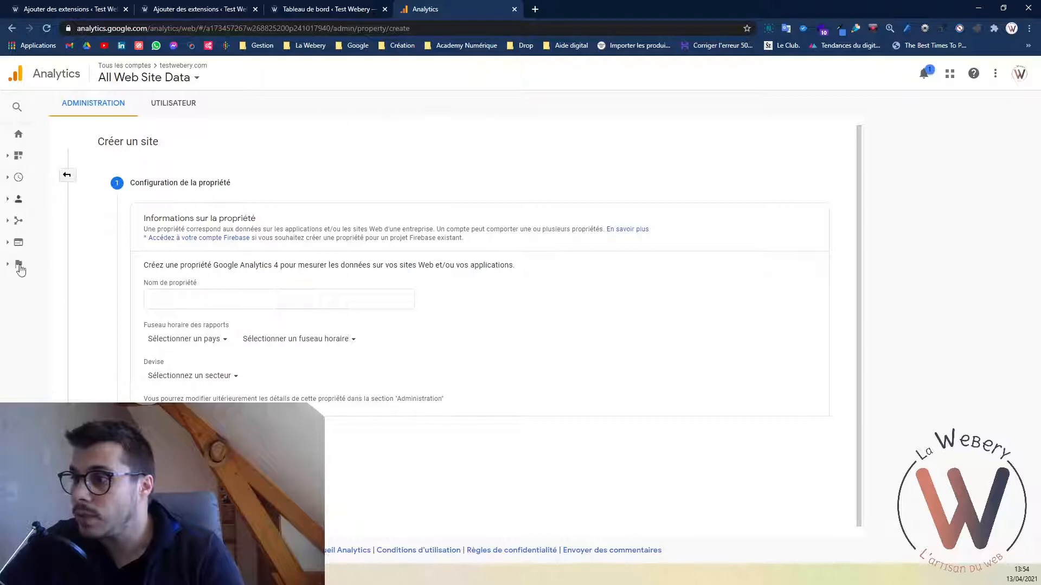
pyautogui.click(163, 297)
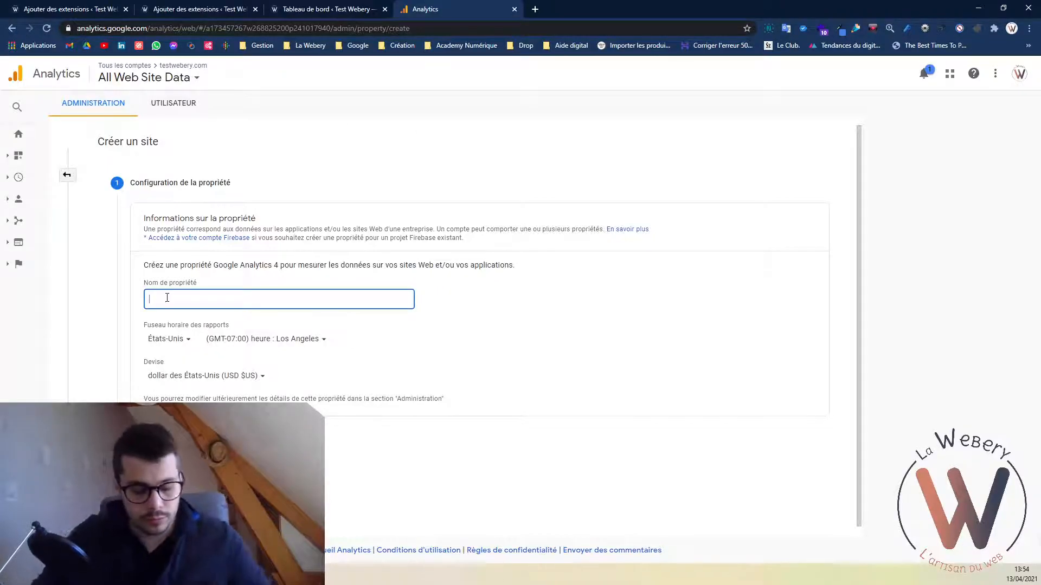
pyautogui.write('Propriété test')
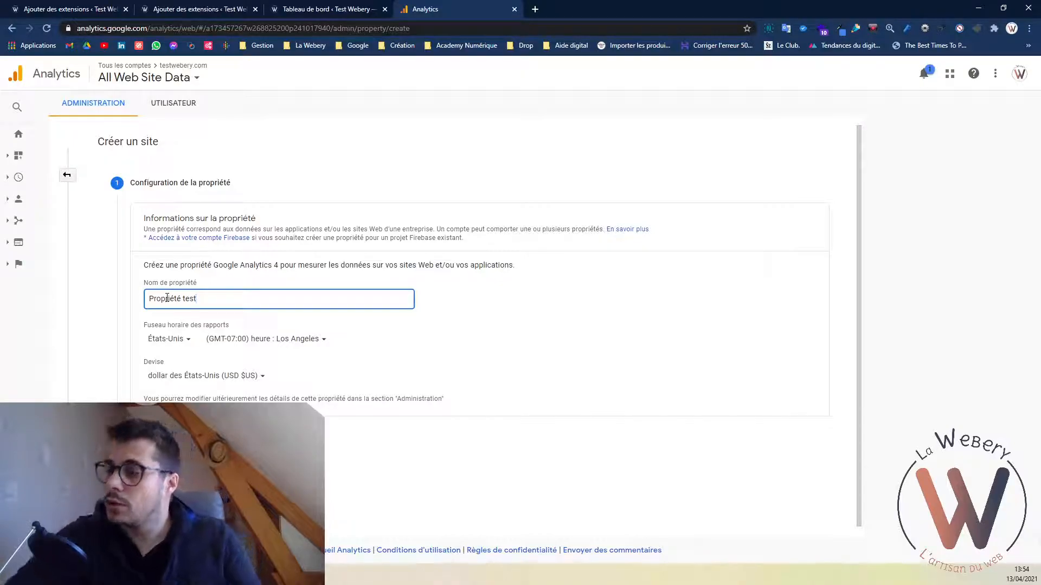
# Set the country for the property's reporting time zone to France.
pyautogui.click(179, 337)
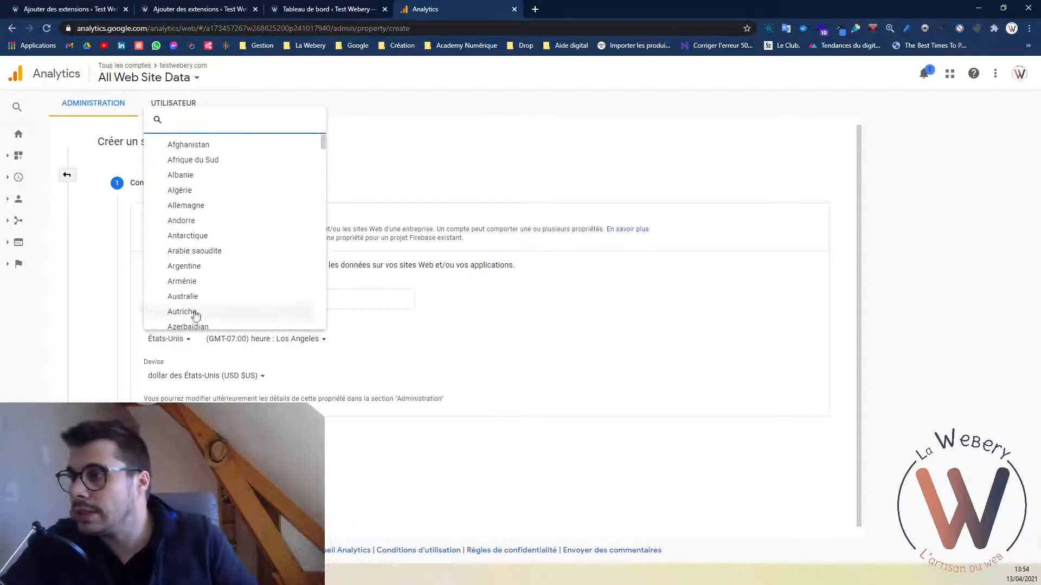
pyautogui.write('fra')
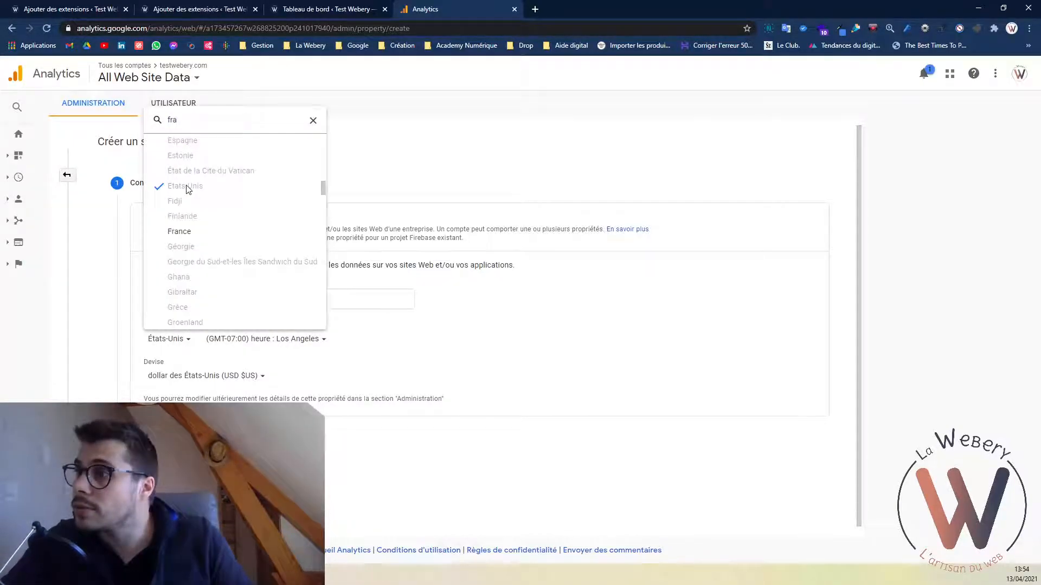
pyautogui.click(184, 233)
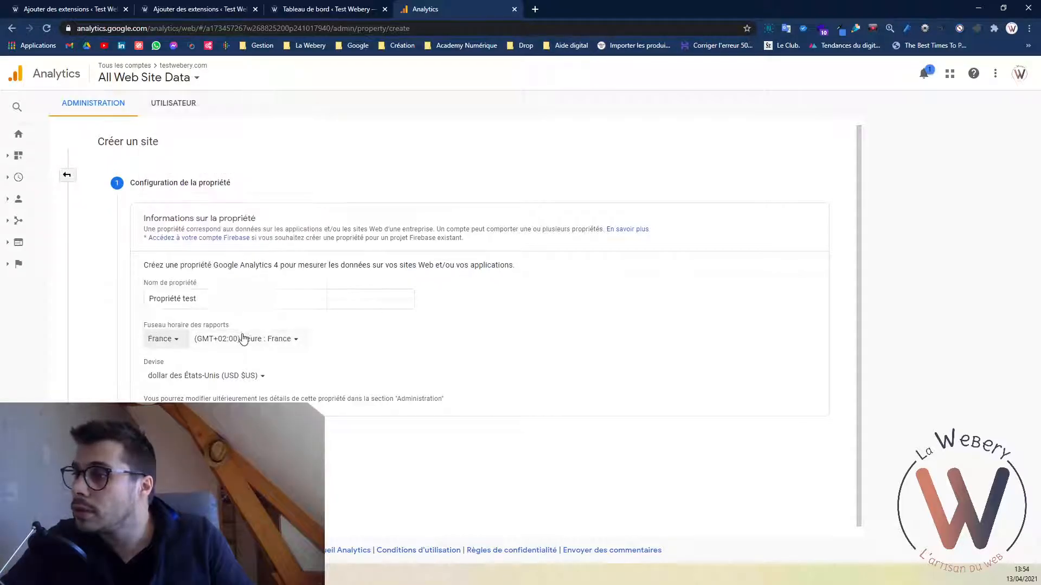
# Set the property's currency to euro (EUR €) and continue to the business information.
pyautogui.click(209, 377)
pyautogui.scroll(-2, 201, 179)
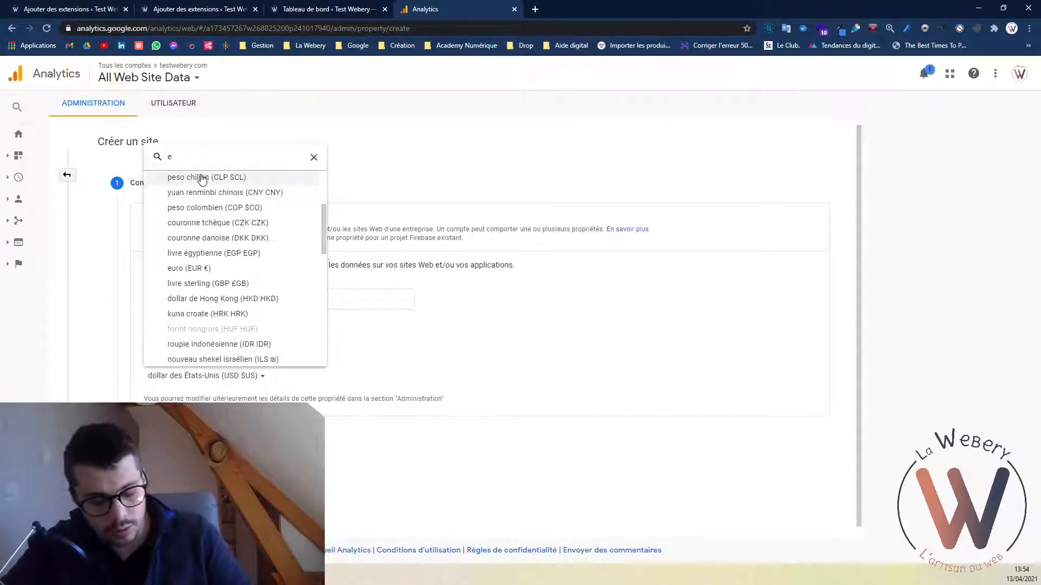
pyautogui.scroll(-5, 202, 185)
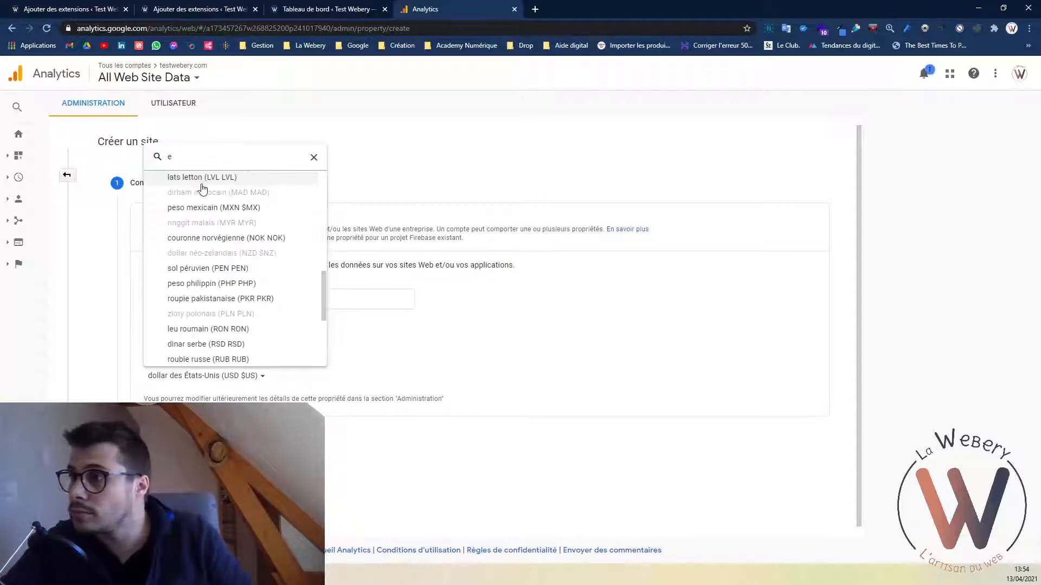
pyautogui.write('ur')
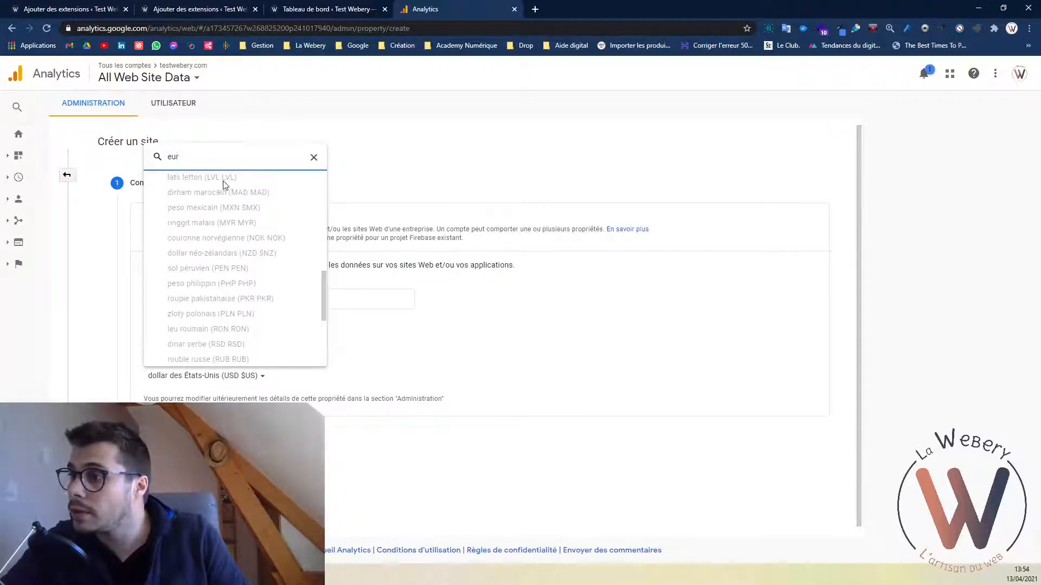
pyautogui.write('os')
pyautogui.moveTo(322, 290); pyautogui.dragTo(308, 155)
pyautogui.doubleClick(258, 162)
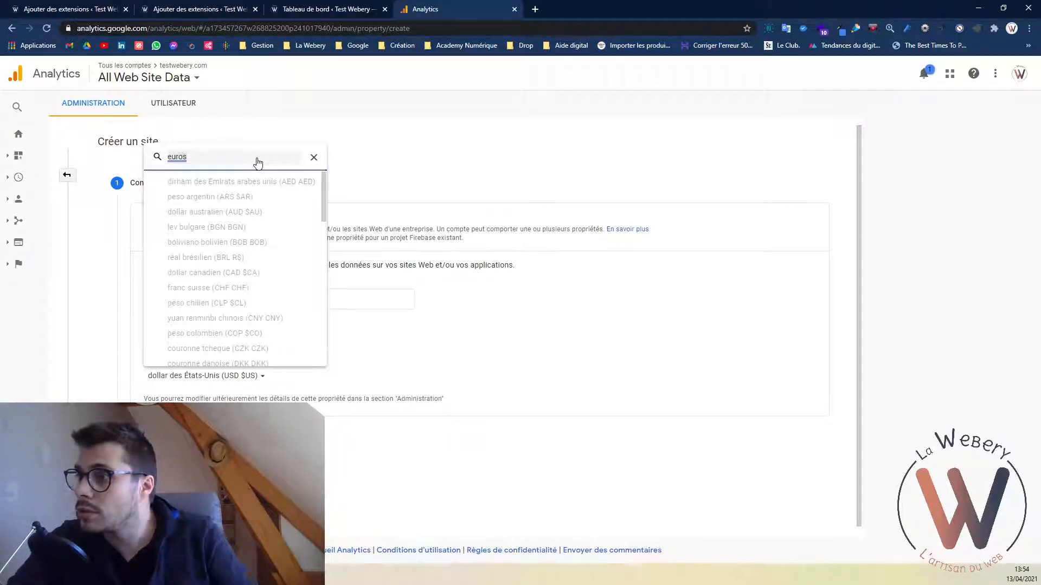
pyautogui.write('eur')
pyautogui.press('BackSpace')
pyautogui.press('BackSpace')
pyautogui.press('BackSpace')
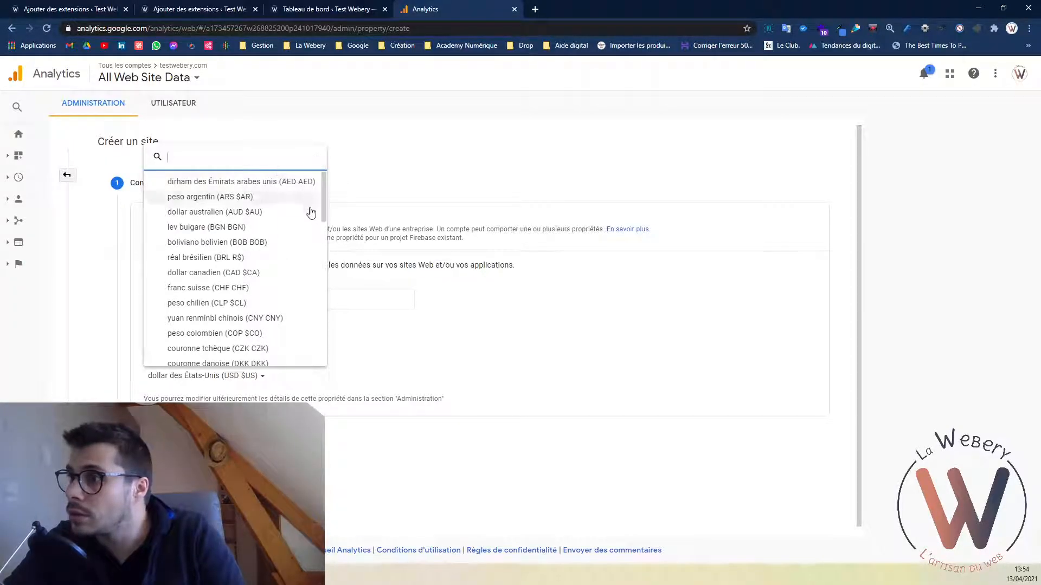
pyautogui.scroll(-3, 326, 217)
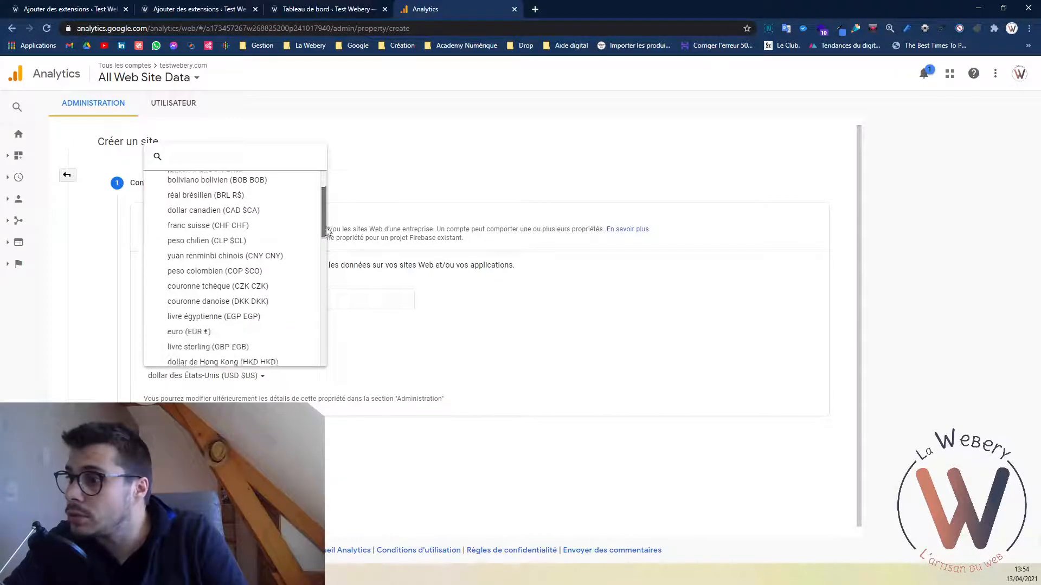
pyautogui.click(220, 320)
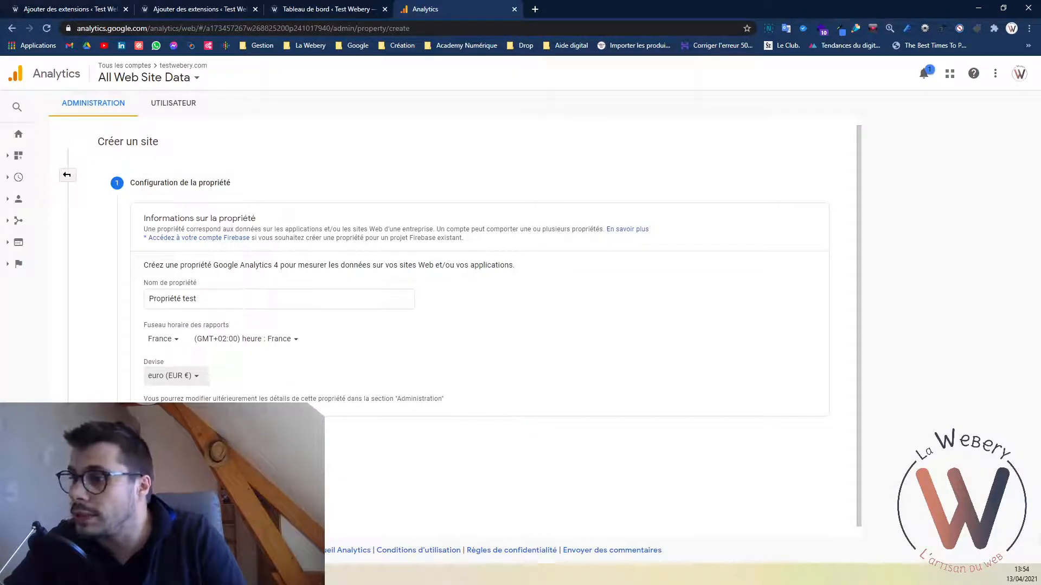
pyautogui.click(151, 459)
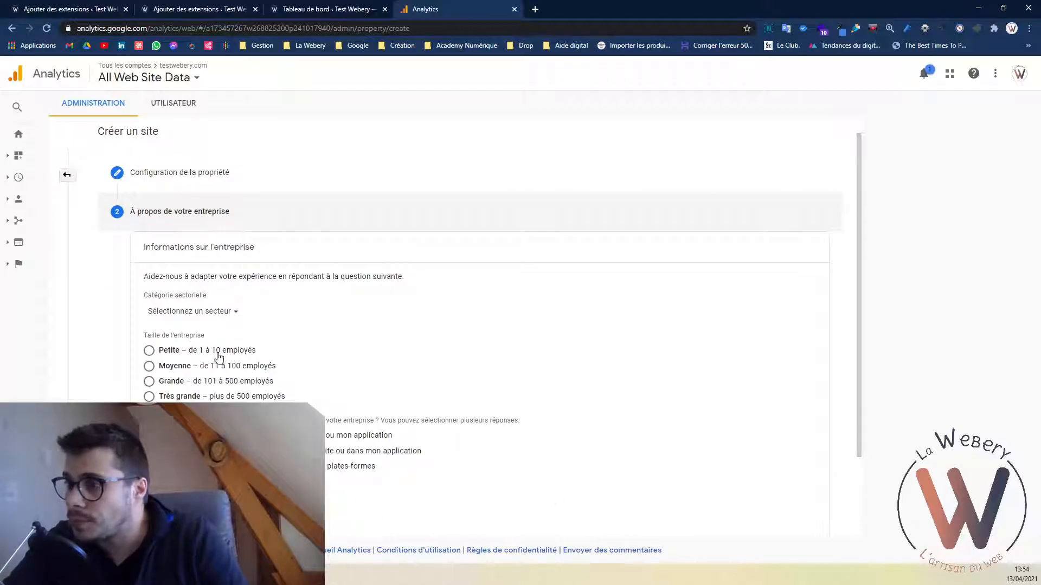
# Set the business category to Arts et divertissements and the size to Petite – de 1 à 10 employés, and create the property.
pyautogui.click(210, 312)
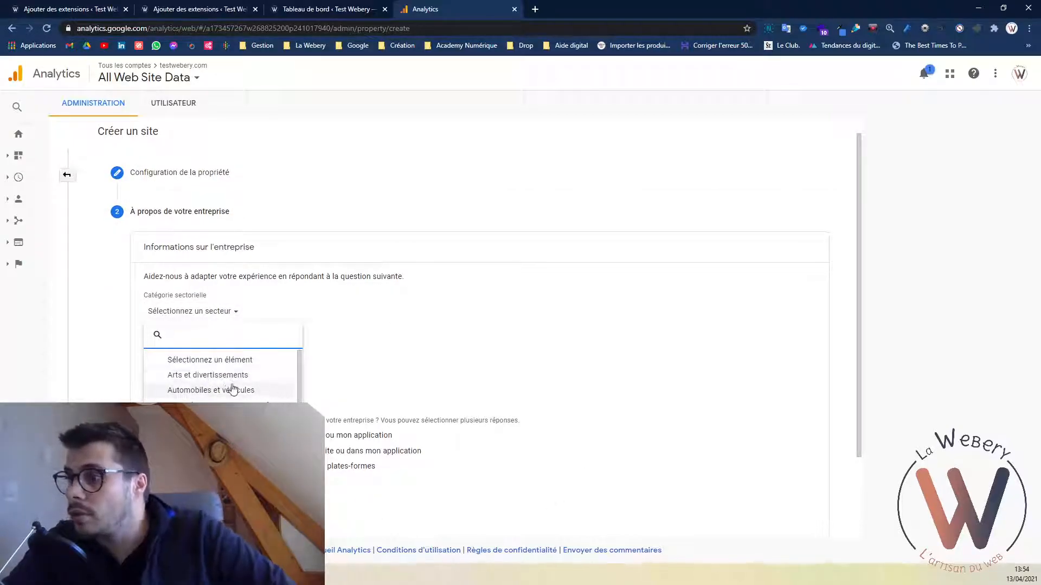
pyautogui.click(233, 375)
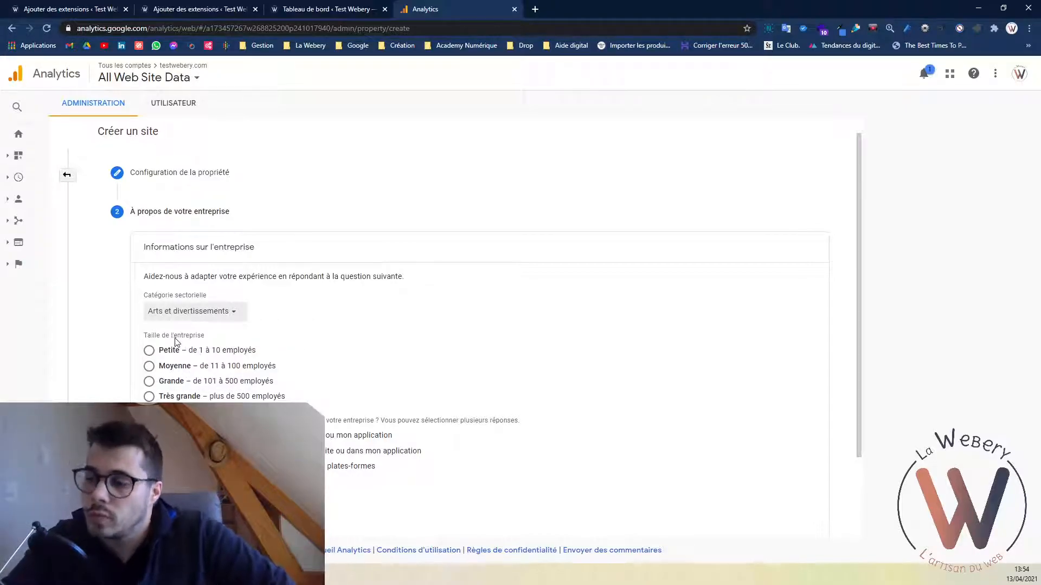
pyautogui.click(149, 350)
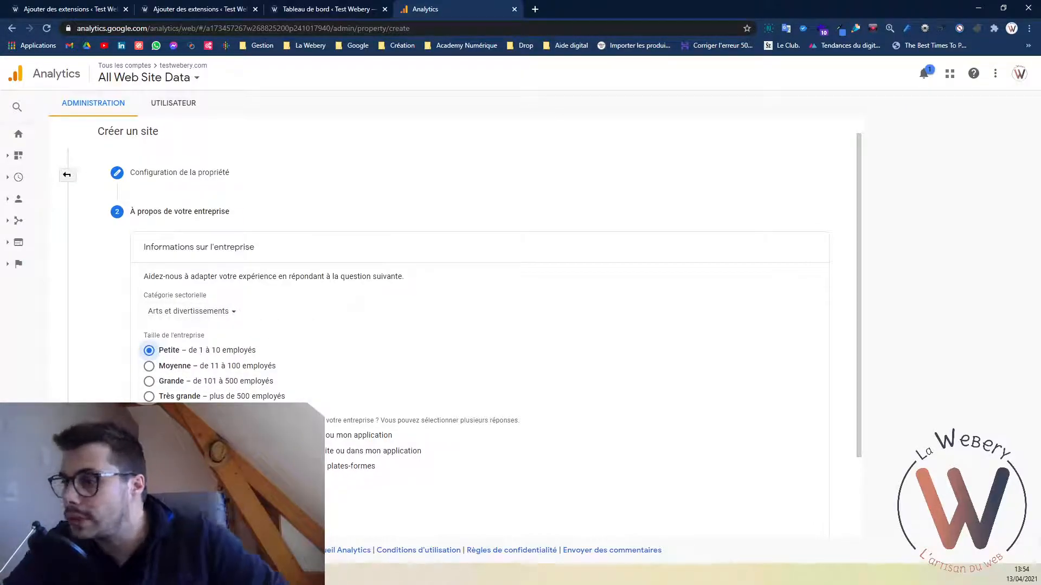
pyautogui.moveTo(862, 347); pyautogui.dragTo(387, 436)
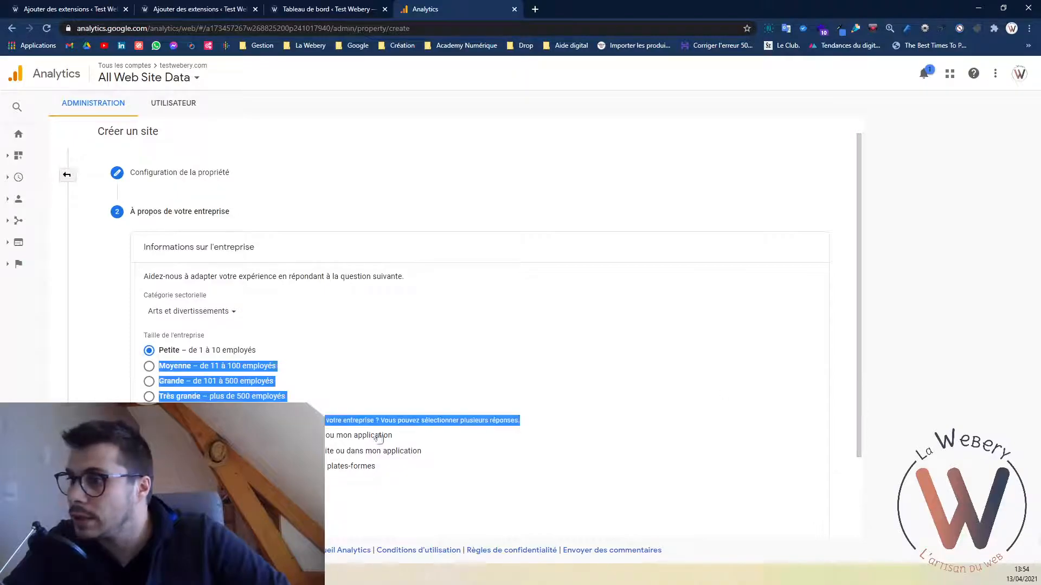
pyautogui.click(588, 444)
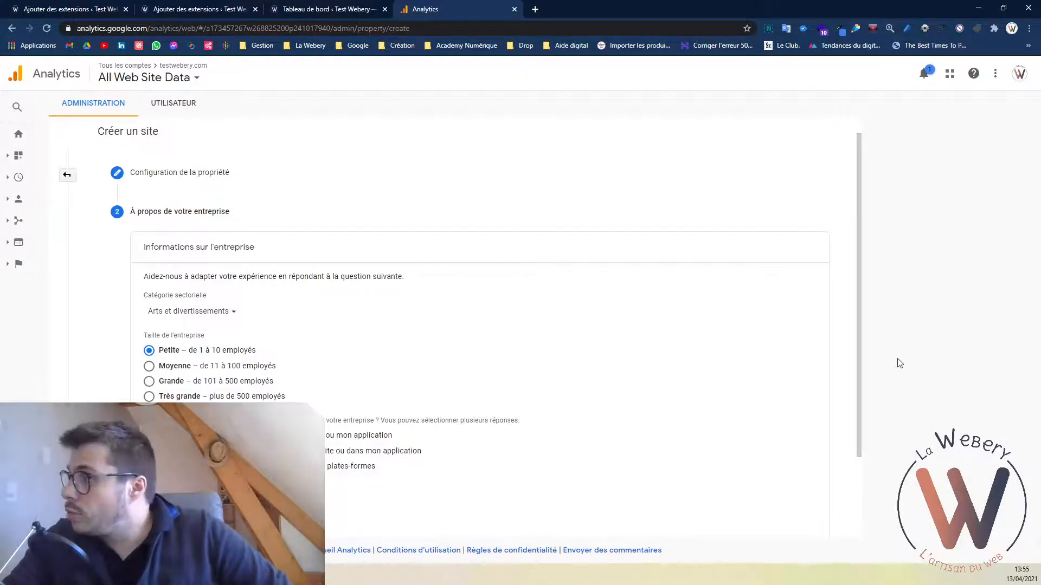
pyautogui.scroll(-2, 857, 382)
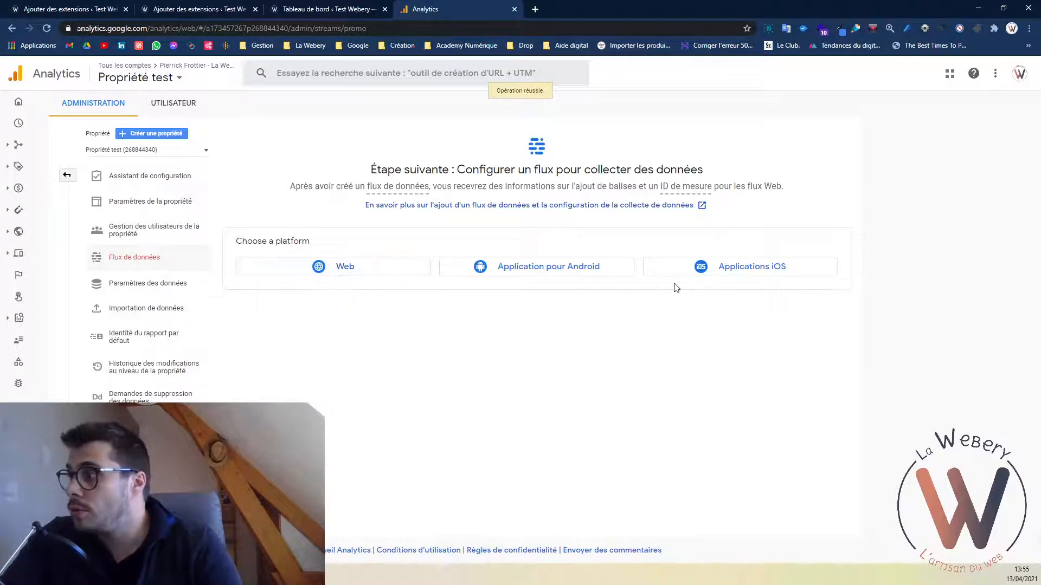
pyautogui.click(387, 263)
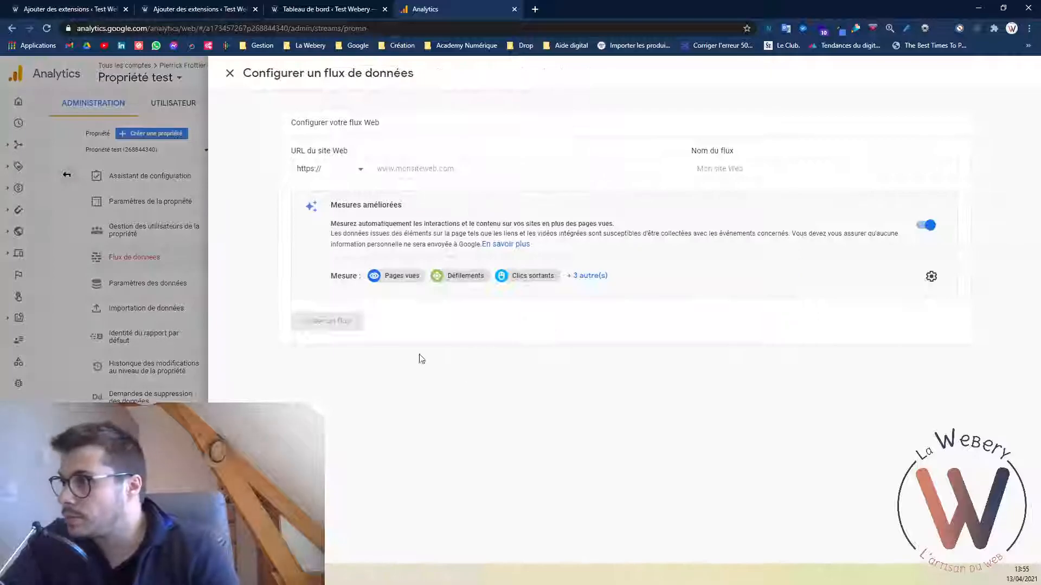
pyautogui.click(402, 168)
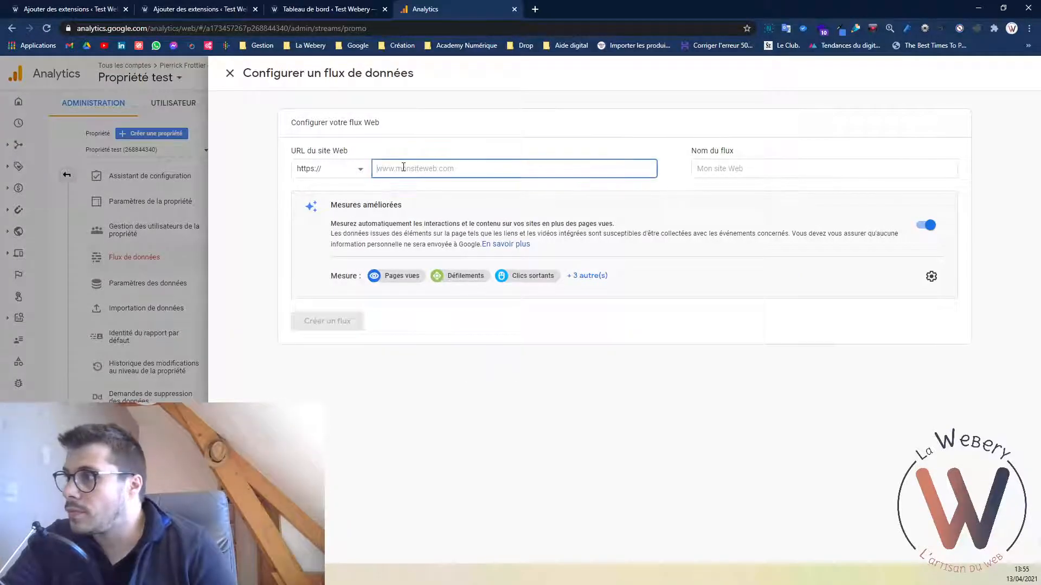
pyautogui.click(322, 9)
pyautogui.moveTo(129, 29); pyautogui.dragTo(62, 41)
pyautogui.hotkey('ctrl', 'c')
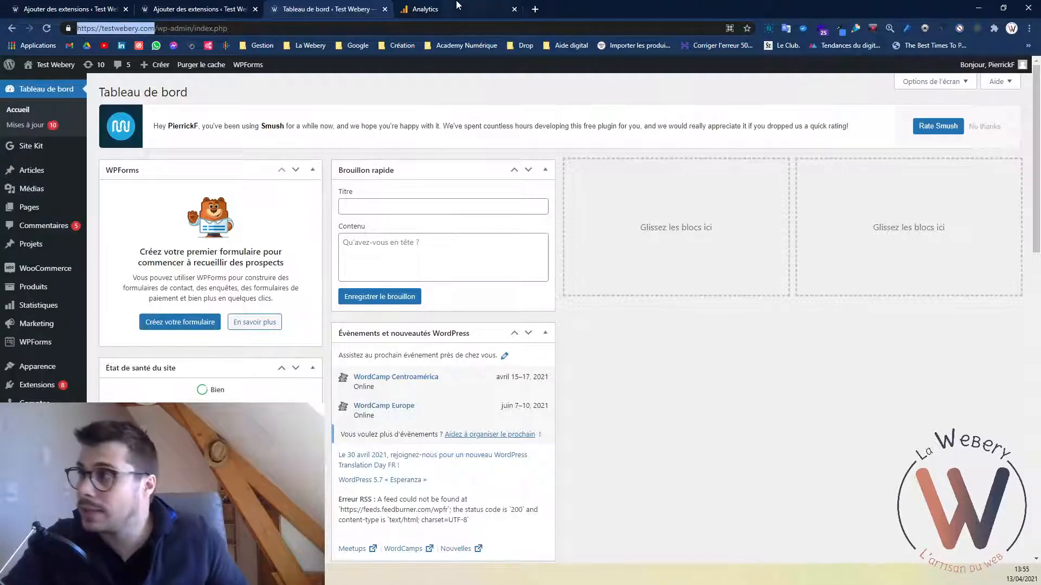
pyautogui.click(425, 8)
pyautogui.hotkey('ctrl', 'v')
pyautogui.moveTo(402, 169); pyautogui.dragTo(333, 174)
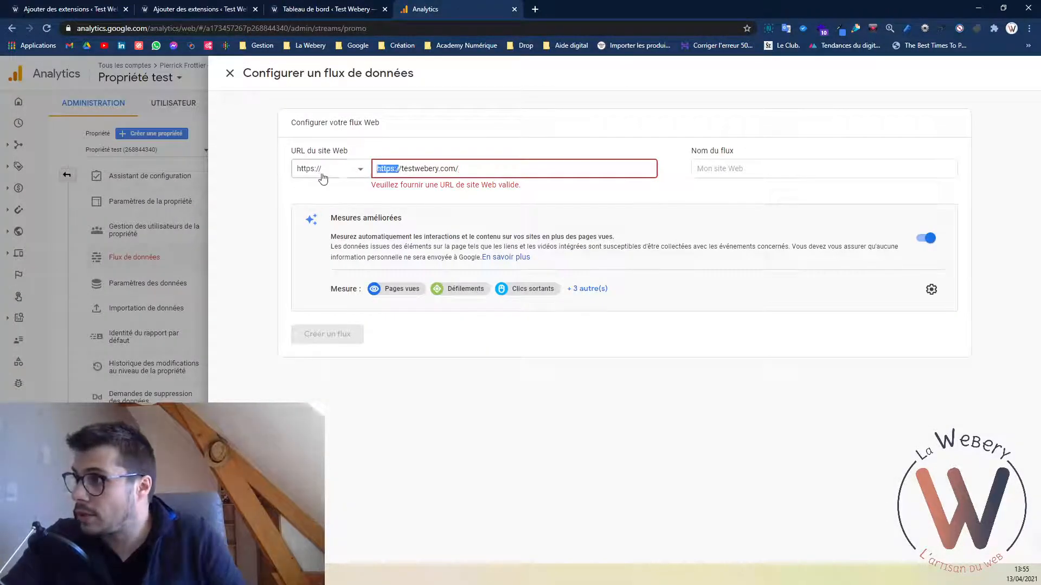
pyautogui.press('BackSpace')
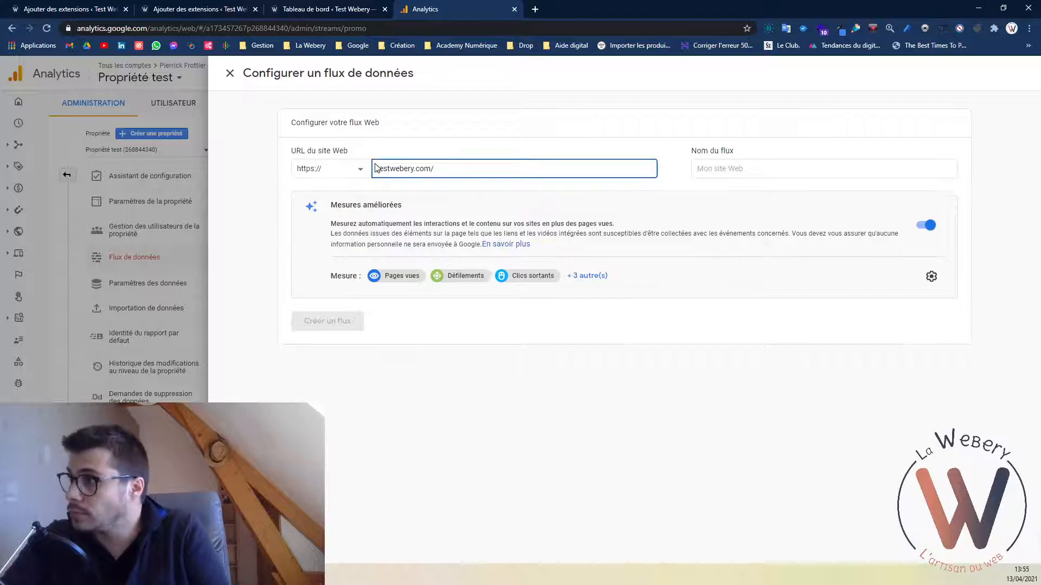
pyautogui.click(460, 344)
# Name the data stream "flux test" and create it.
pyautogui.click(713, 168)
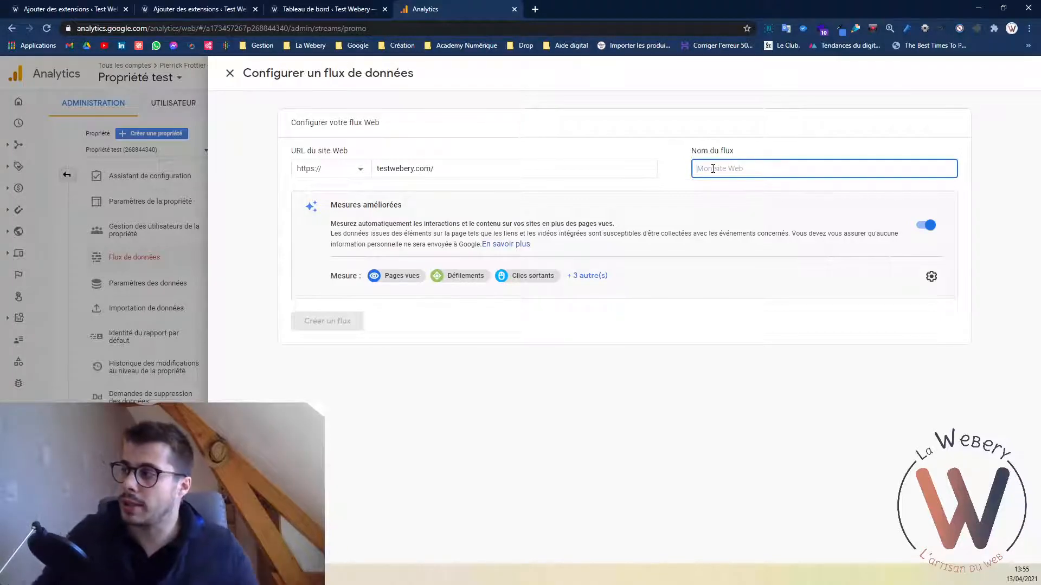
pyautogui.write('flux test')
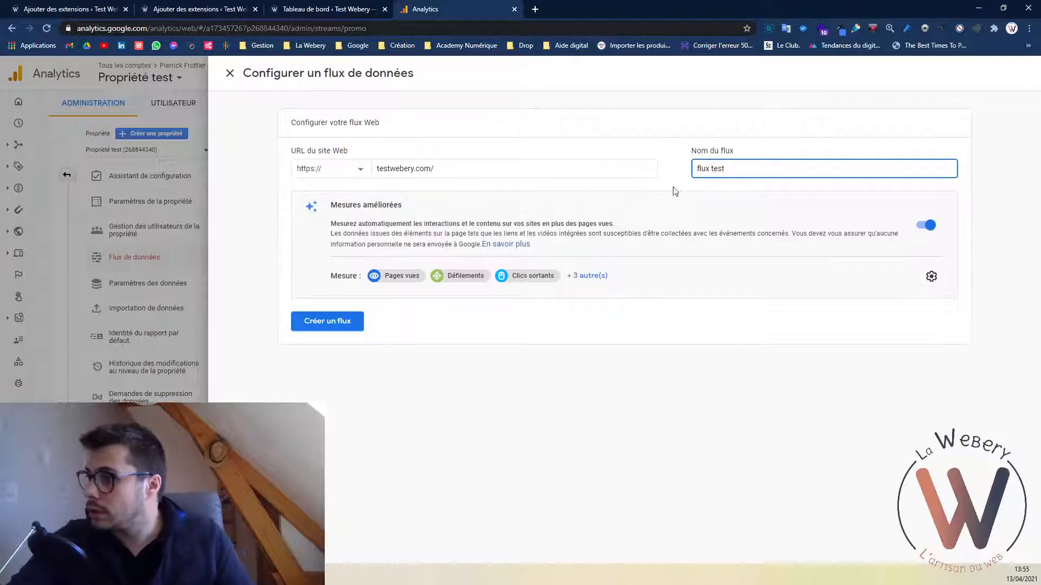
pyautogui.click(360, 324)
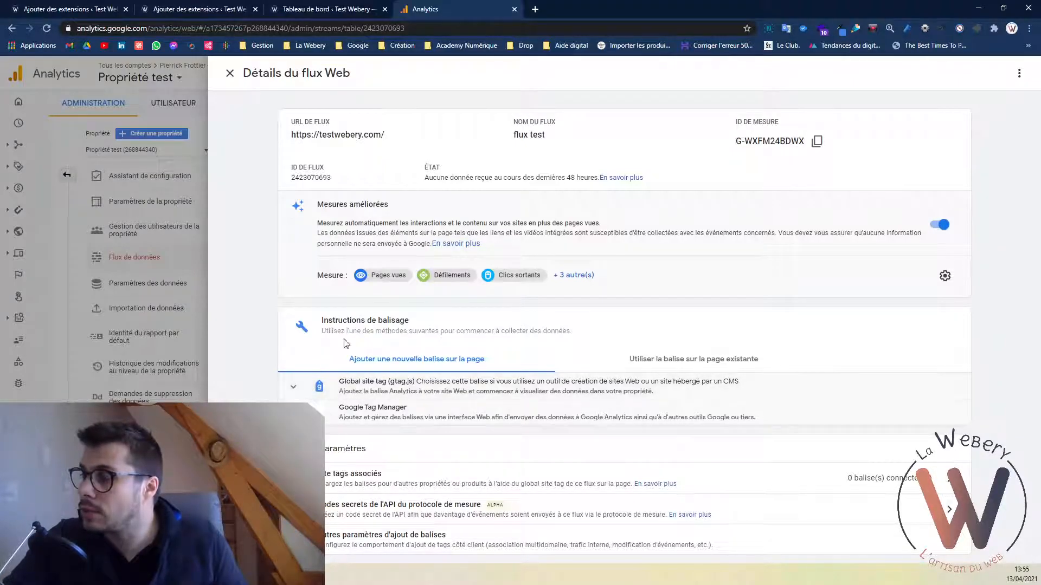
# Expand the Global site tag (gtag.js) instructions for the stream and copy the whole tag snippet.
pyautogui.click(292, 387)
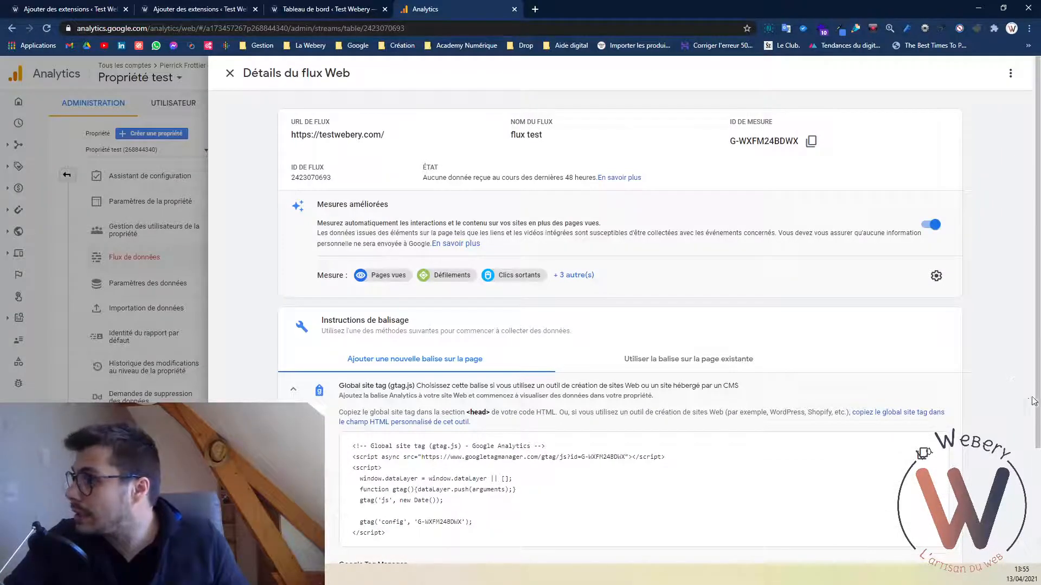
pyautogui.scroll(-2, 1032, 401)
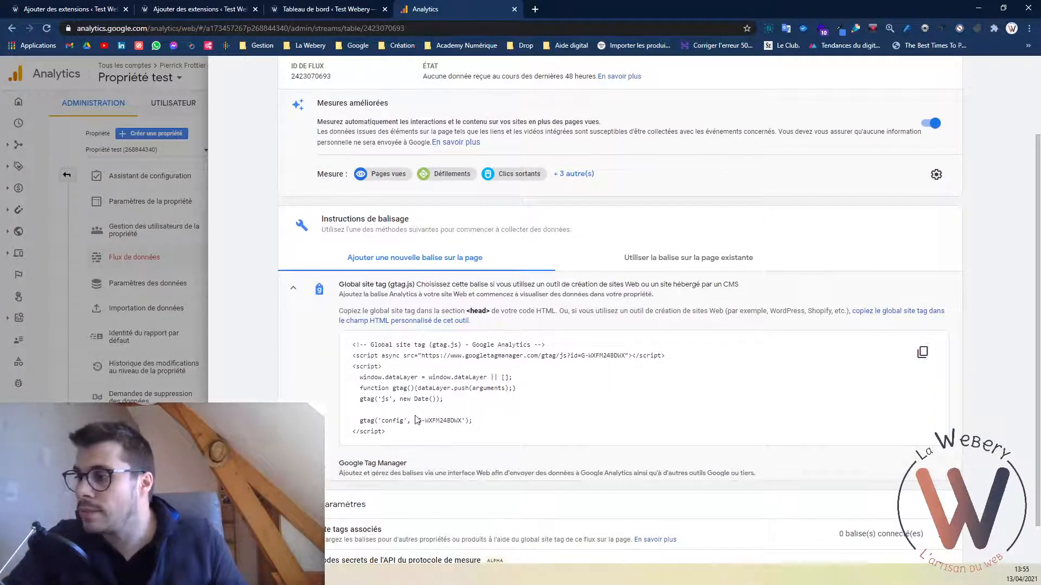
pyautogui.click(922, 352)
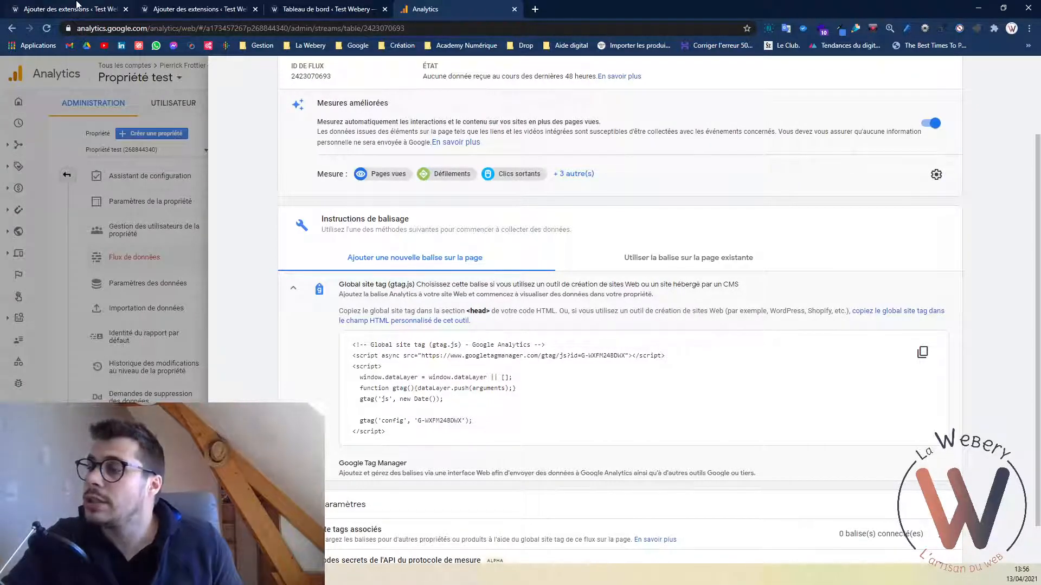
# Switch to the WordPress dashboard and open the Insert Headers and Footers plugin's settings page.
pyautogui.click(77, 6)
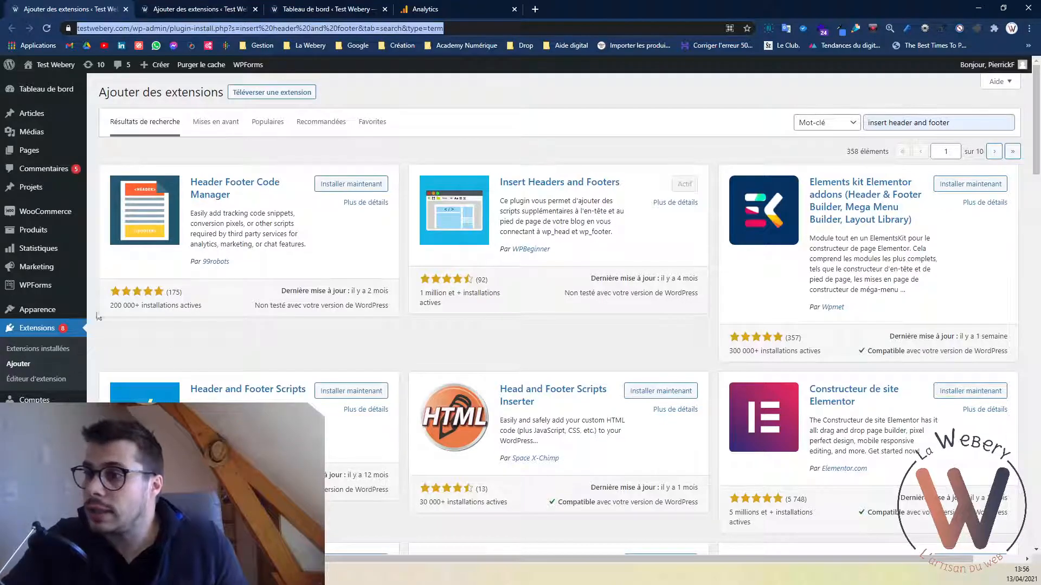
pyautogui.click(326, 9)
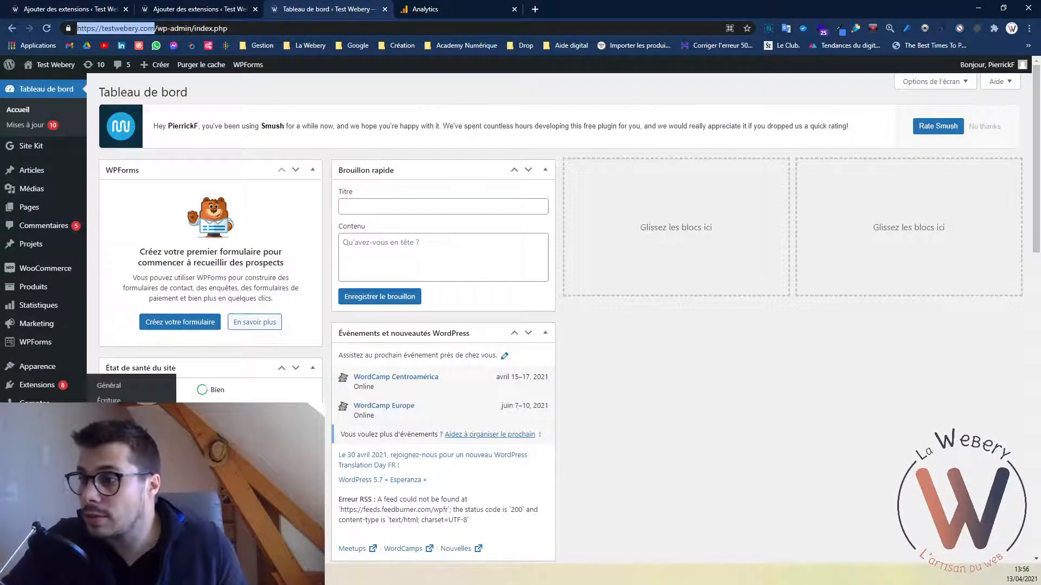
pyautogui.click(128, 519)
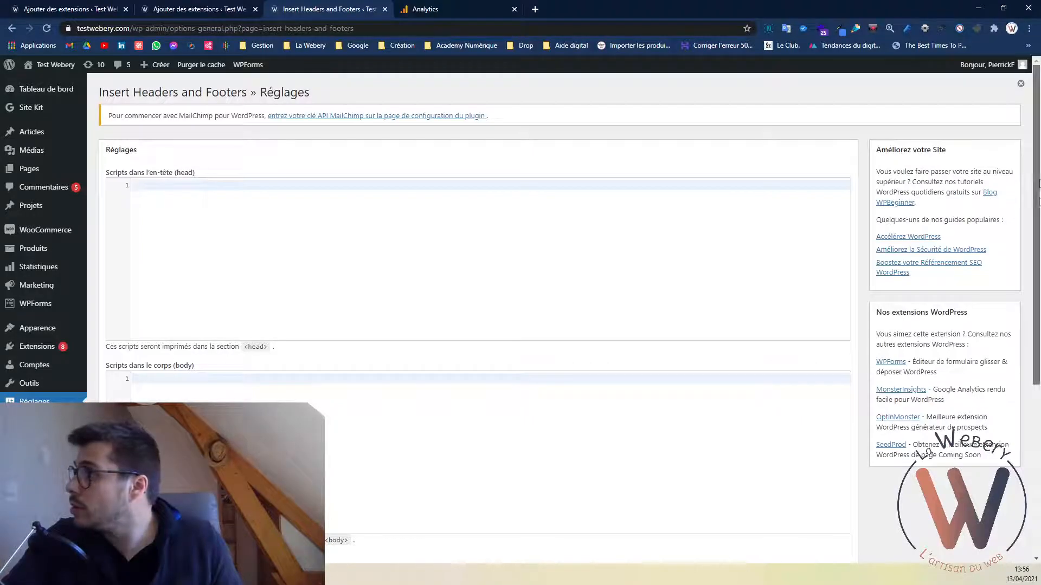
pyautogui.moveTo(1039, 183); pyautogui.dragTo(1039, 338)
pyautogui.scroll(5, 444, 214)
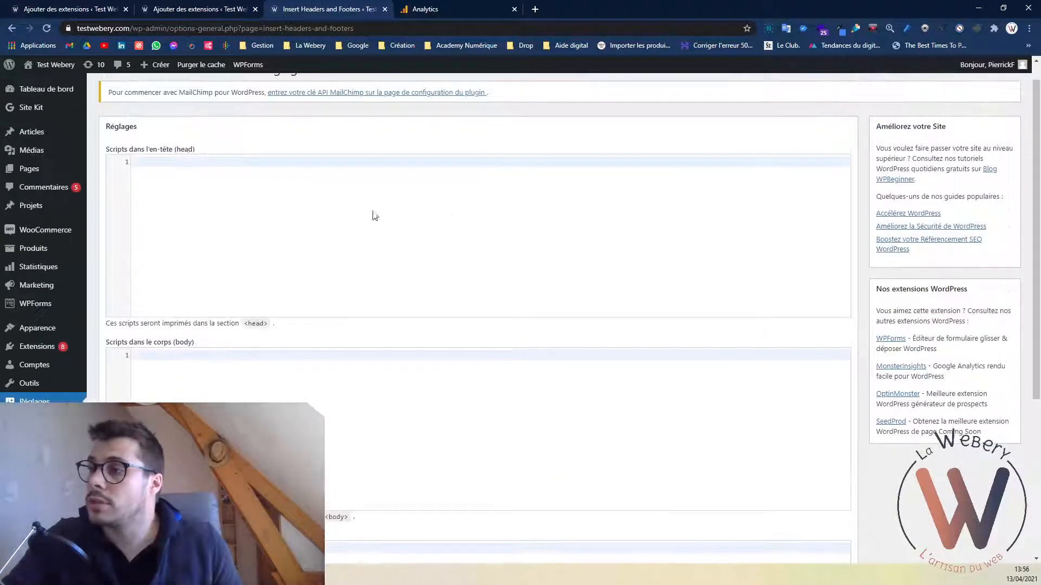
# Paste the copied gtag.js snippet into the head scripts (Scripts dans l'en-tête) and save the settings.
pyautogui.click(278, 169)
pyautogui.hotkey('ctrl', 'v')
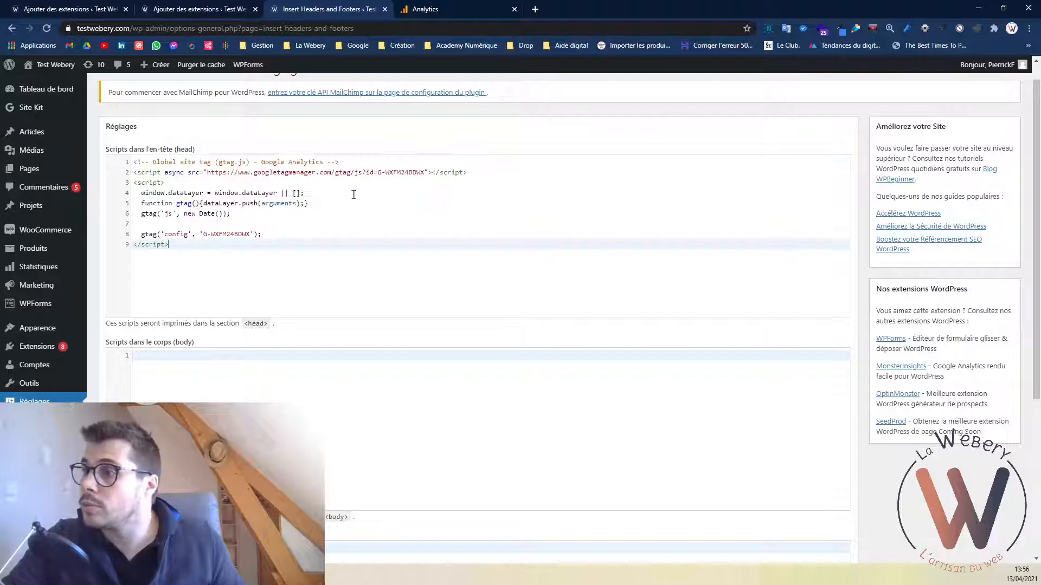
pyautogui.scroll(-1, 1036, 320)
pyautogui.scroll(-2, 1037, 320)
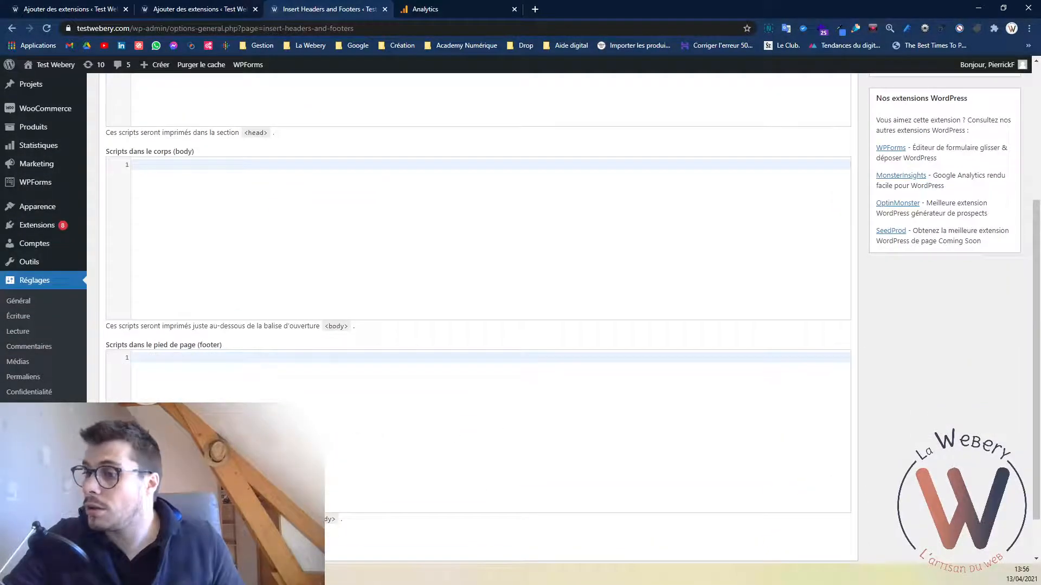
pyautogui.click(128, 543)
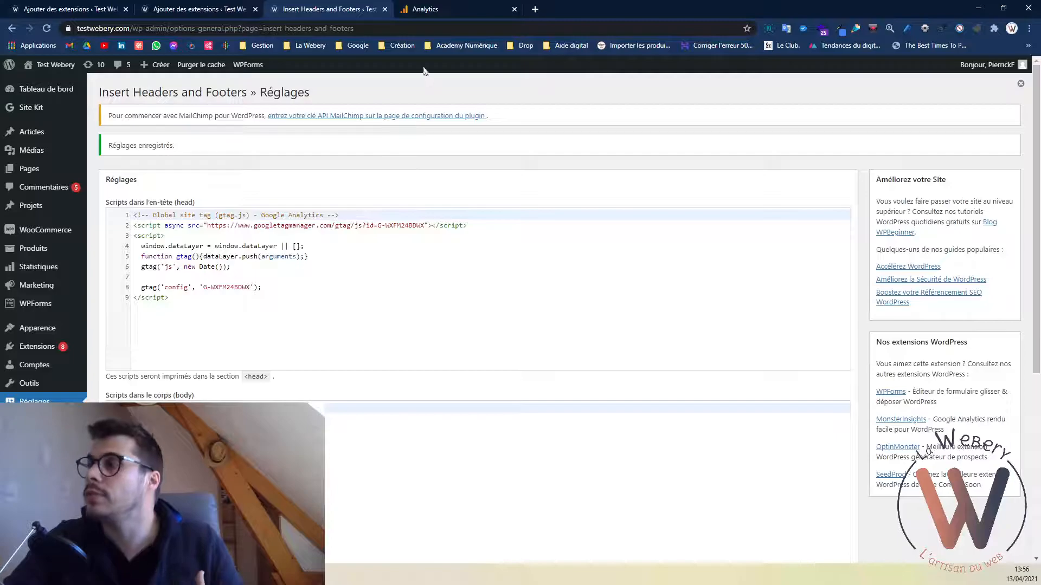
# Return to Analytics, collapse the Global site tag instructions, and review the flux test stream in the data stream list and its details.
pyautogui.click(425, 10)
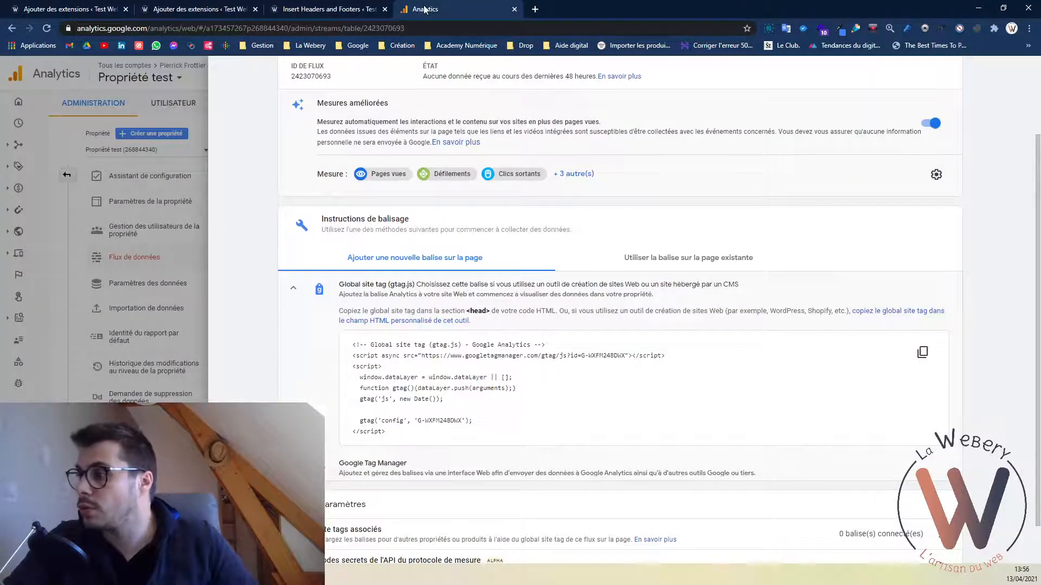
pyautogui.moveTo(1039, 332); pyautogui.dragTo(1039, 138)
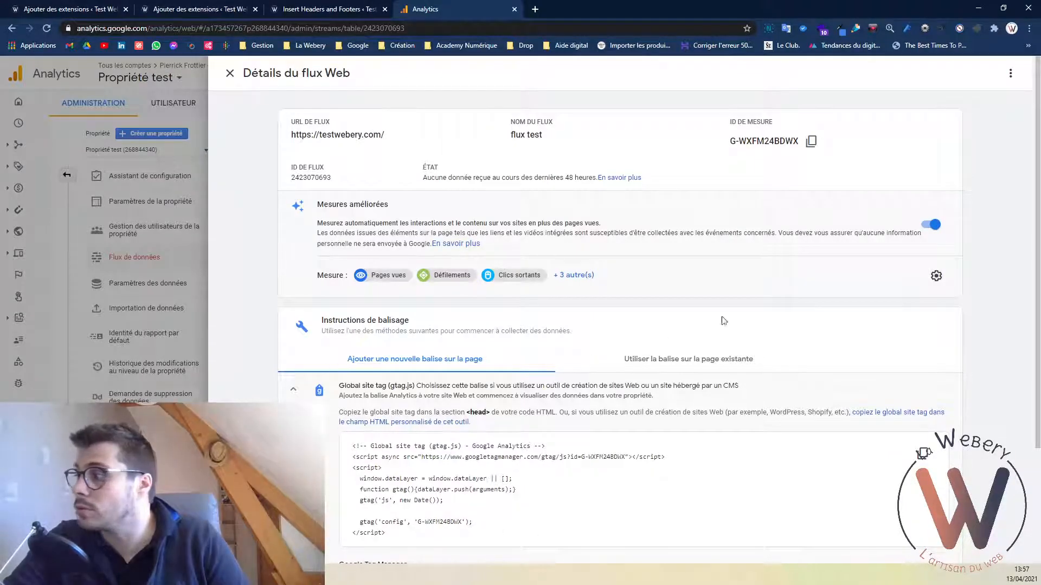
pyautogui.moveTo(1039, 234); pyautogui.dragTo(1039, 284)
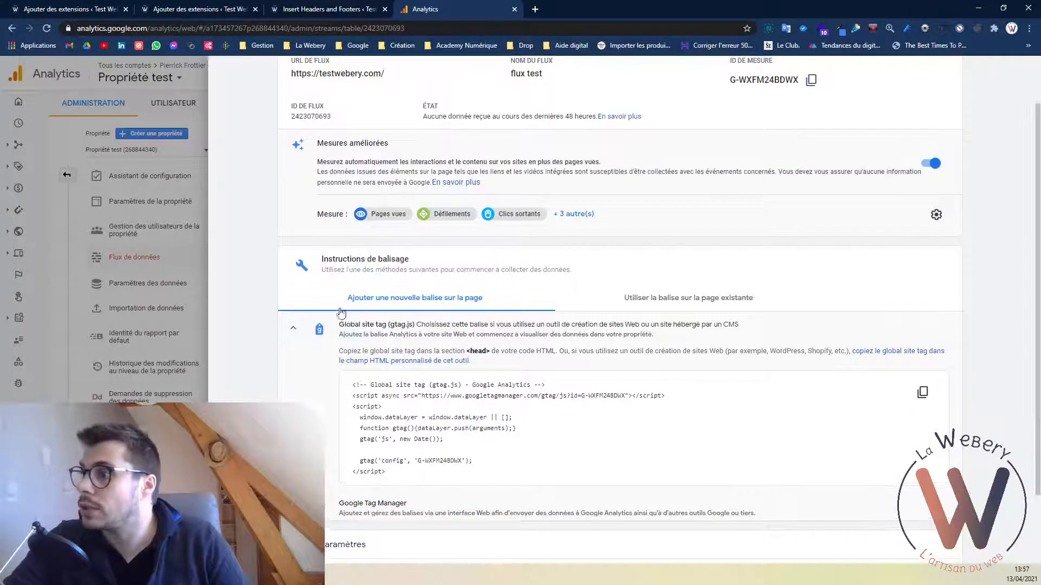
pyautogui.click(291, 335)
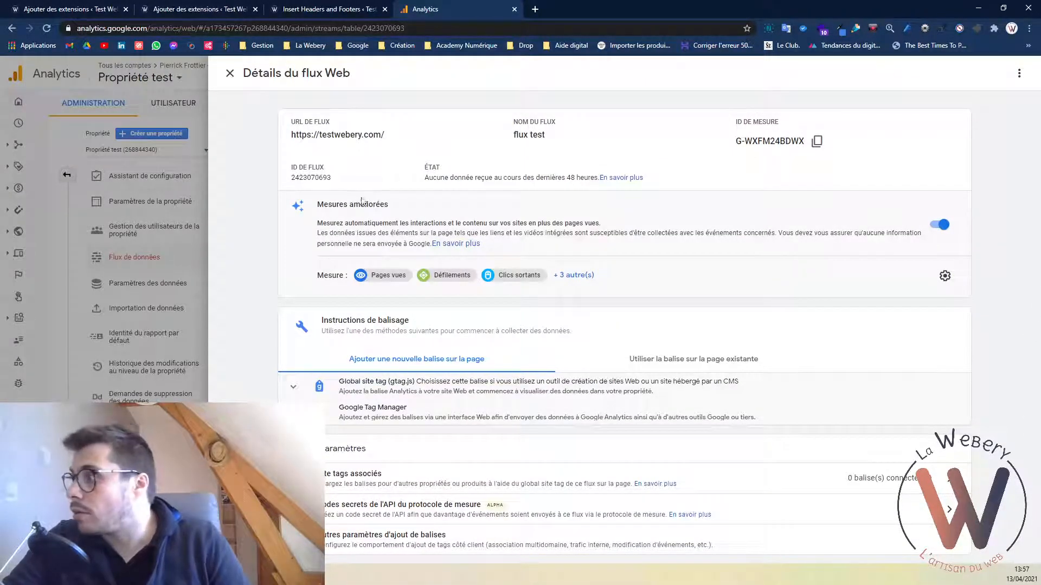
pyautogui.click(229, 73)
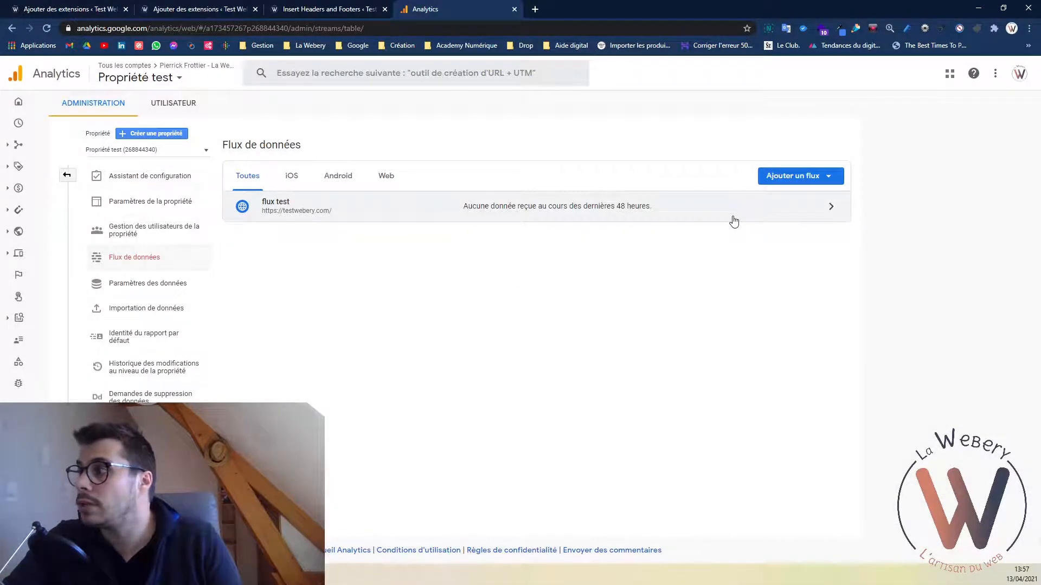
pyautogui.click(610, 219)
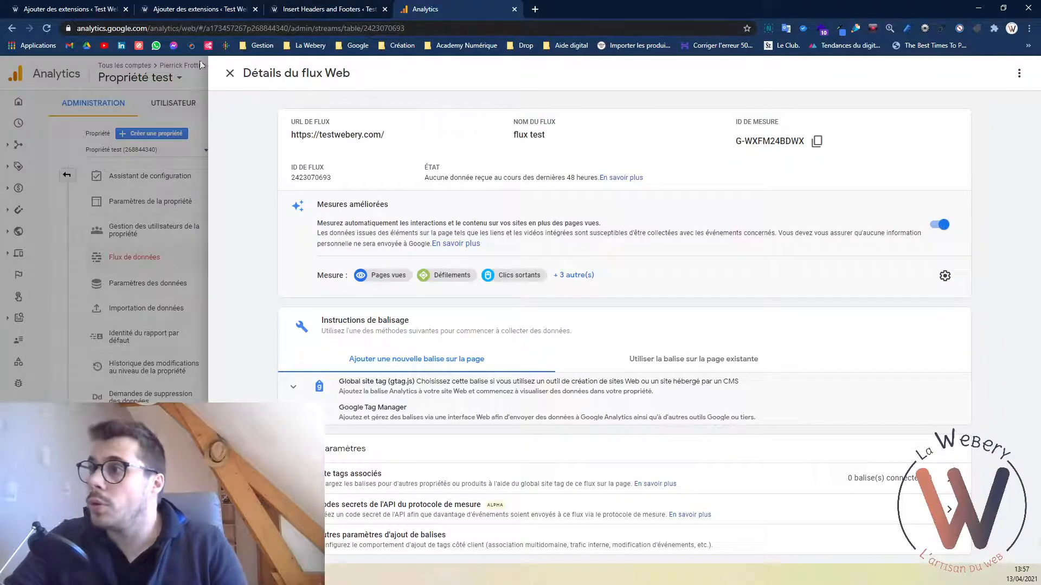
# Review the Google Analytics plugin search results in WordPress and check the stream ID in the flux test details in Analytics.
pyautogui.click(166, 7)
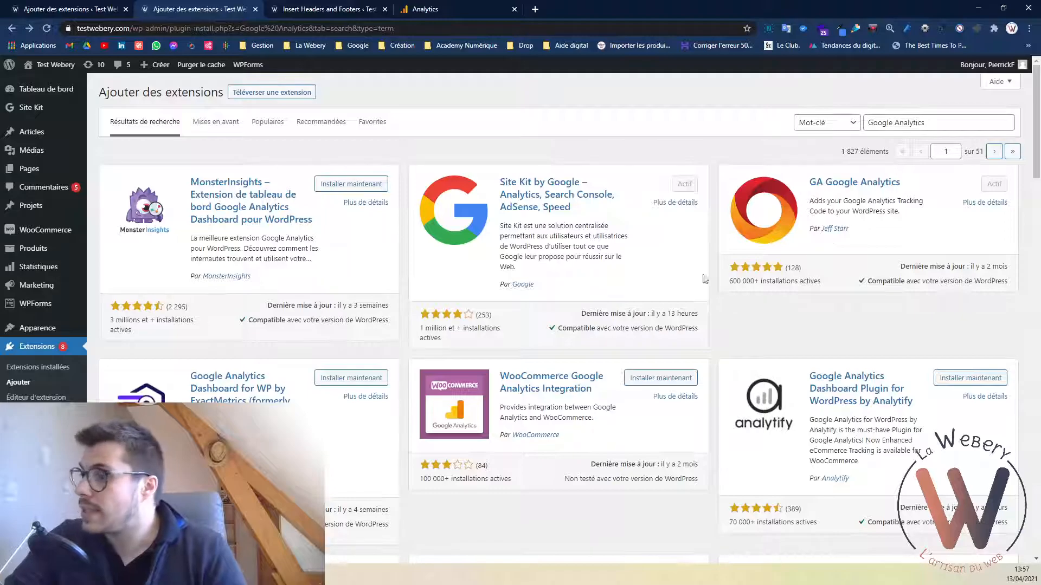
pyautogui.moveTo(1038, 192); pyautogui.dragTo(1039, 156)
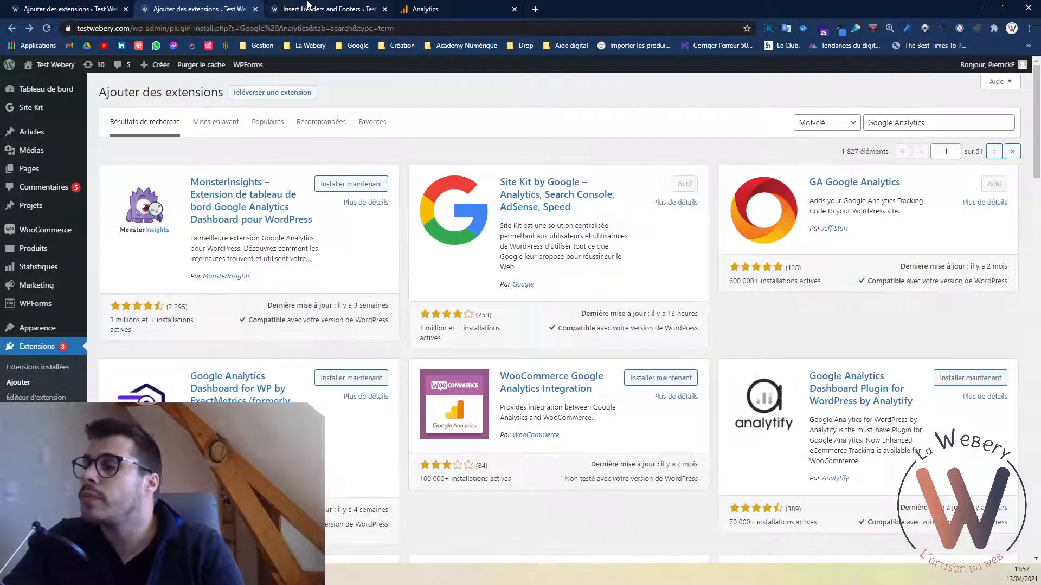
pyautogui.click(418, 9)
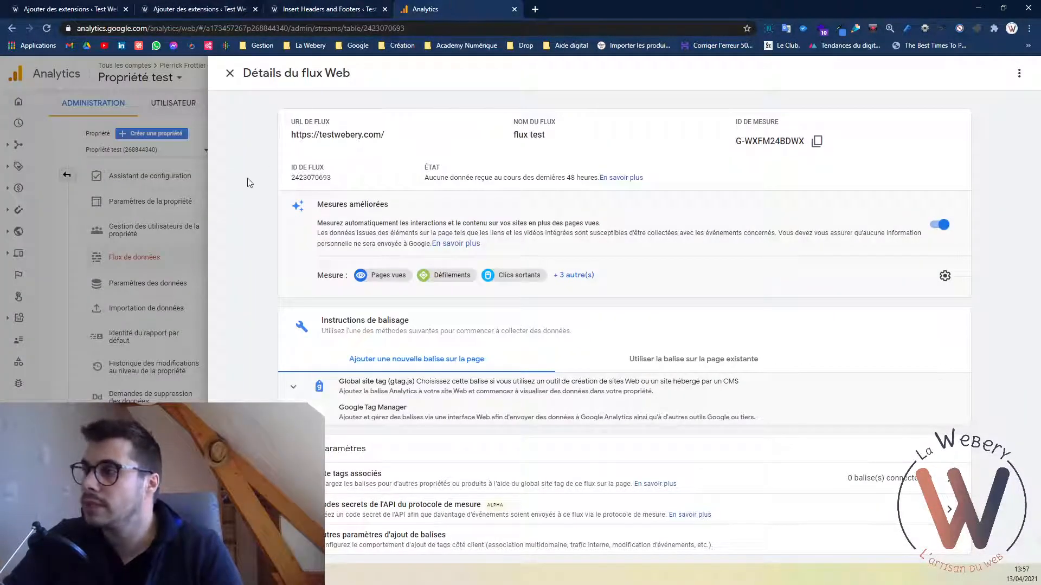
pyautogui.moveTo(290, 181); pyautogui.dragTo(333, 179)
pyautogui.doubleClick(337, 180)
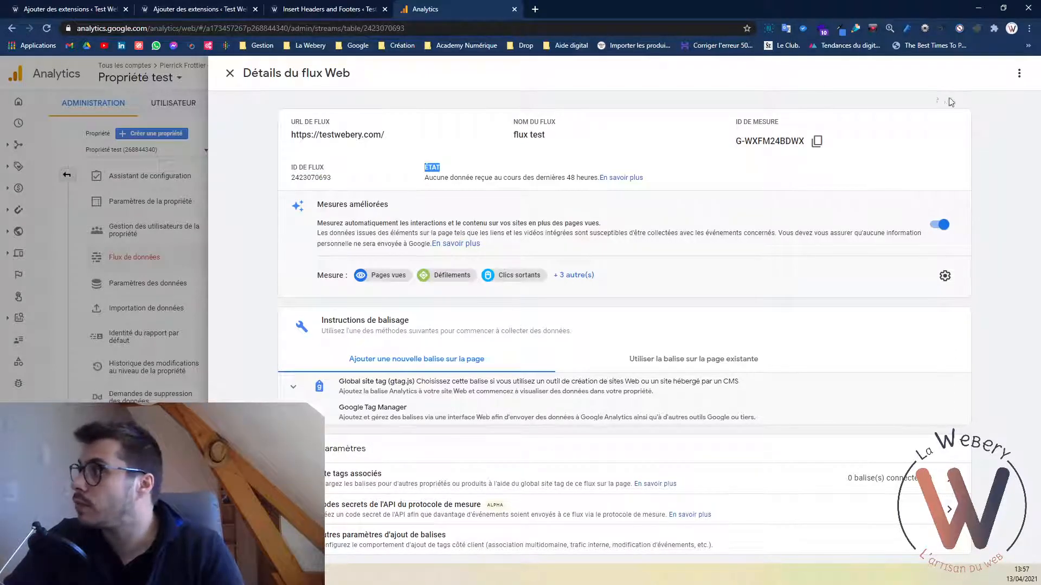
# Close the stream details, open the settings of Propriété test, and copy its property ID.
pyautogui.click(230, 73)
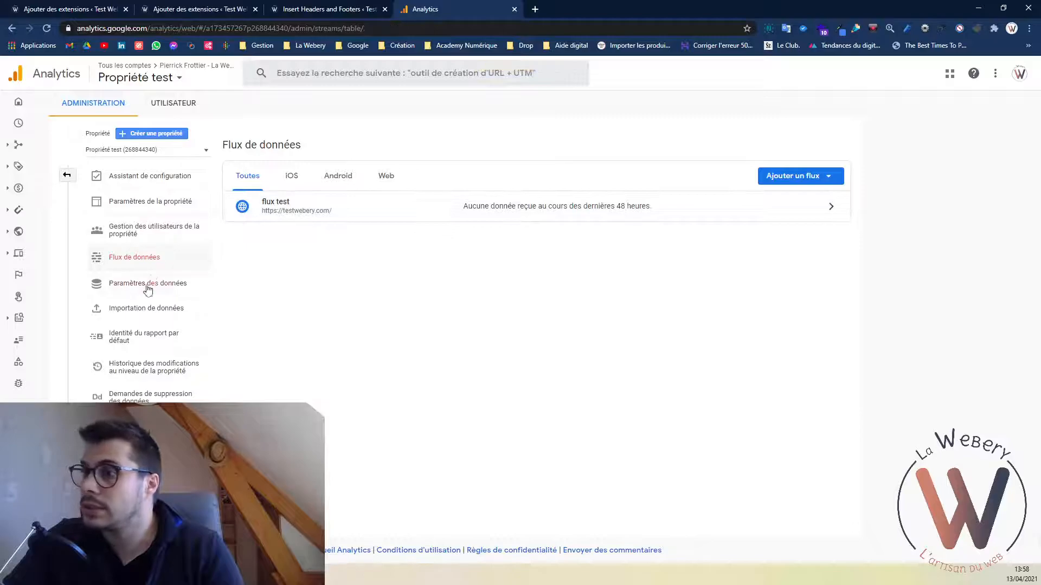
pyautogui.click(154, 151)
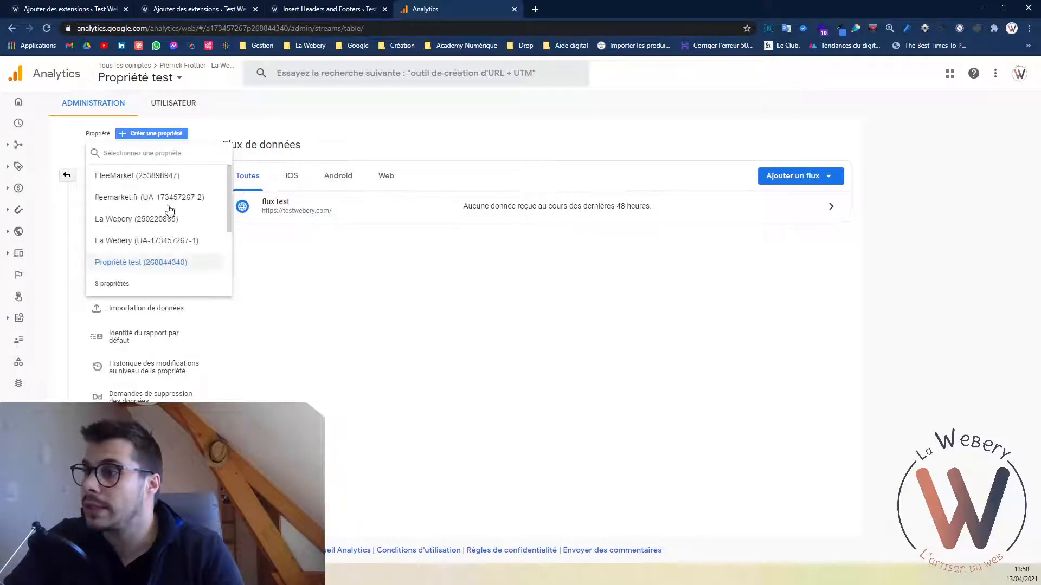
pyautogui.click(151, 265)
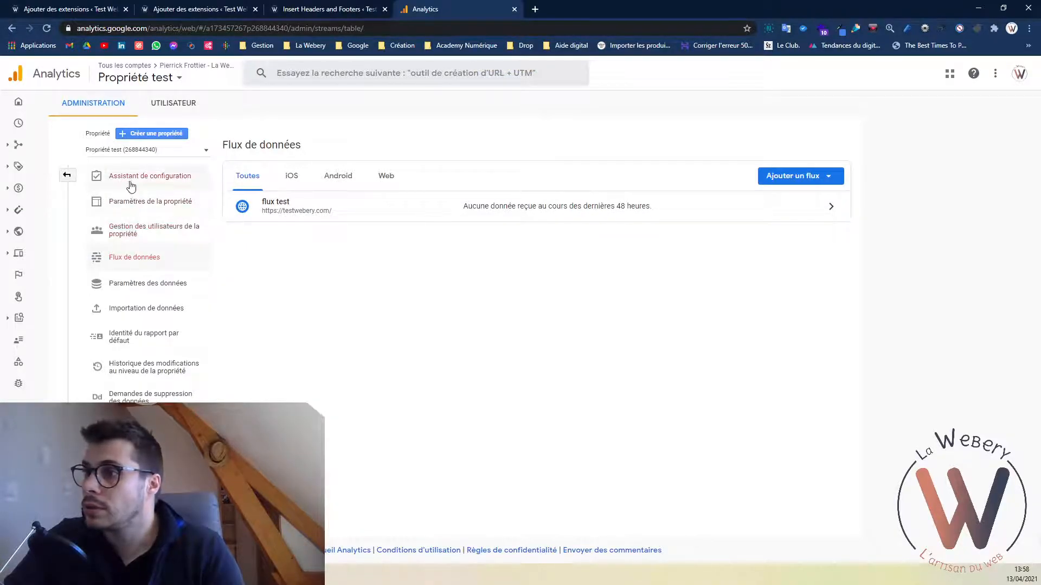
pyautogui.click(67, 174)
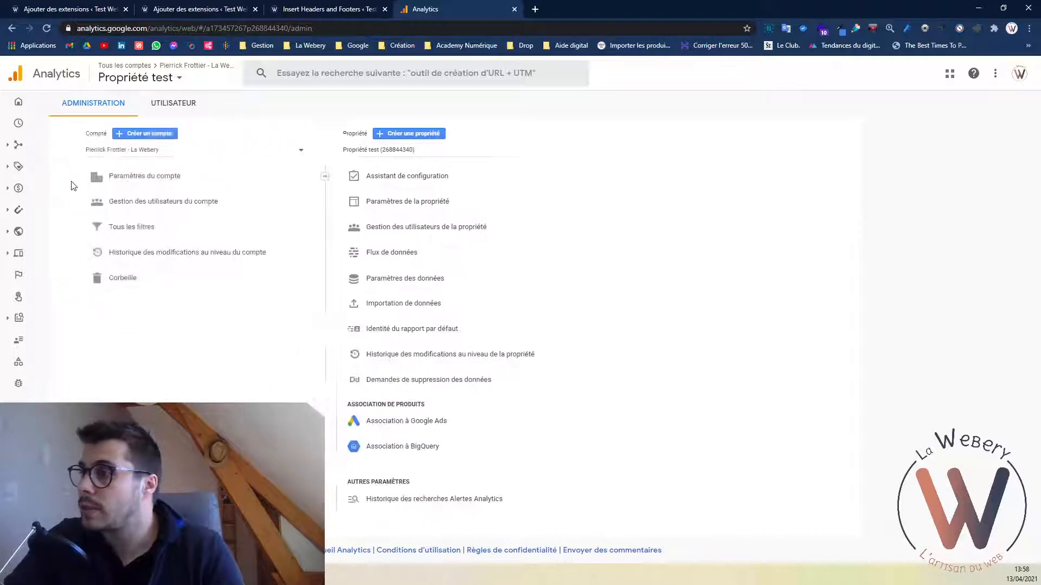
pyautogui.click(429, 202)
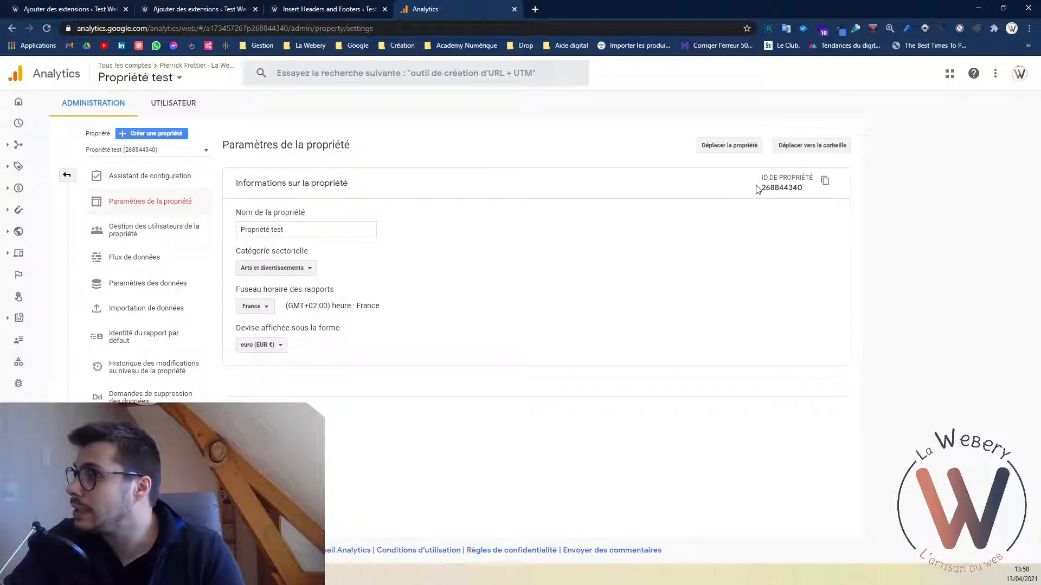
pyautogui.moveTo(757, 190); pyautogui.dragTo(811, 189)
pyautogui.click(825, 180)
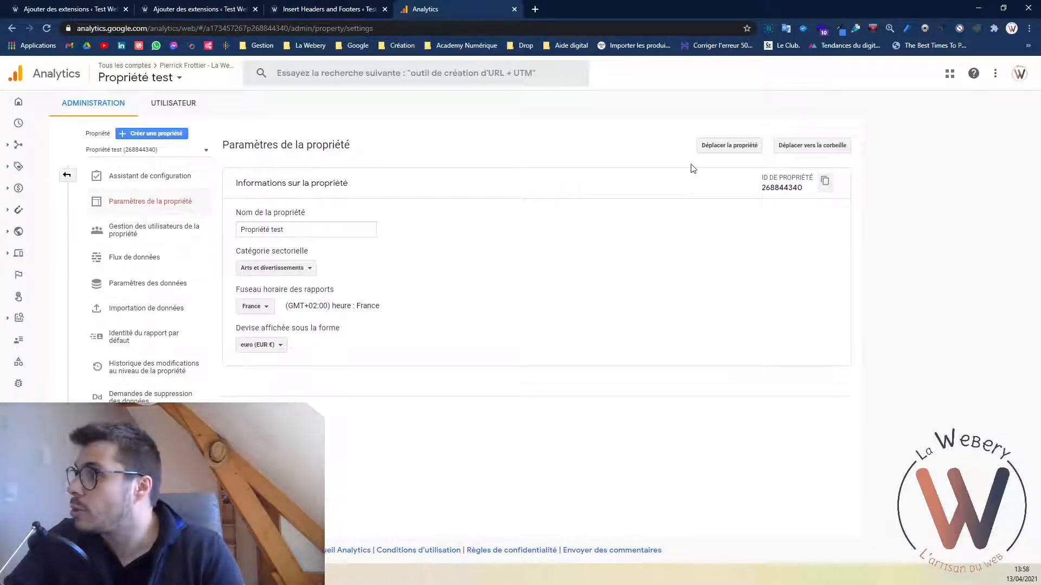
# Switch to WordPress, open the GA Google Analytics plugin's settings page, and expand its Plugin Settings section.
pyautogui.hotkey('ctrl', 'shift', 'Tab')
pyautogui.hotkey('ctrl', 'shift', 'Tab')
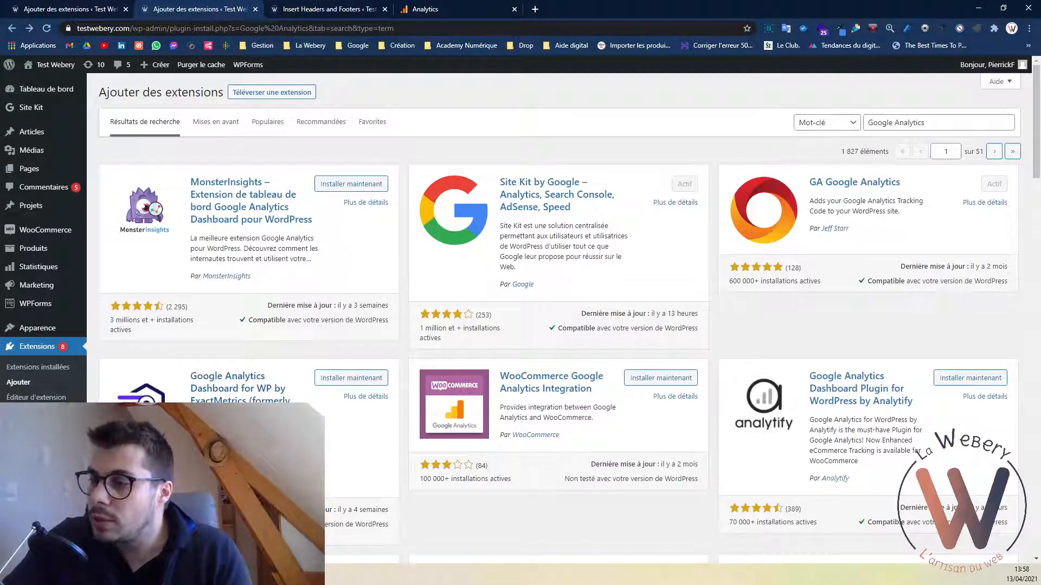
pyautogui.moveTo(37, 455)
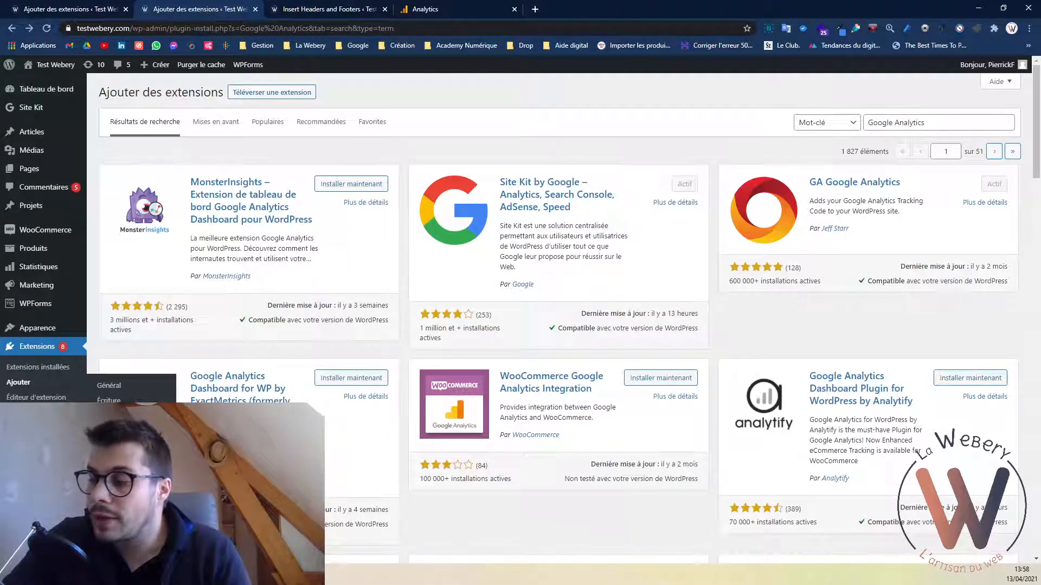
pyautogui.click(121, 504)
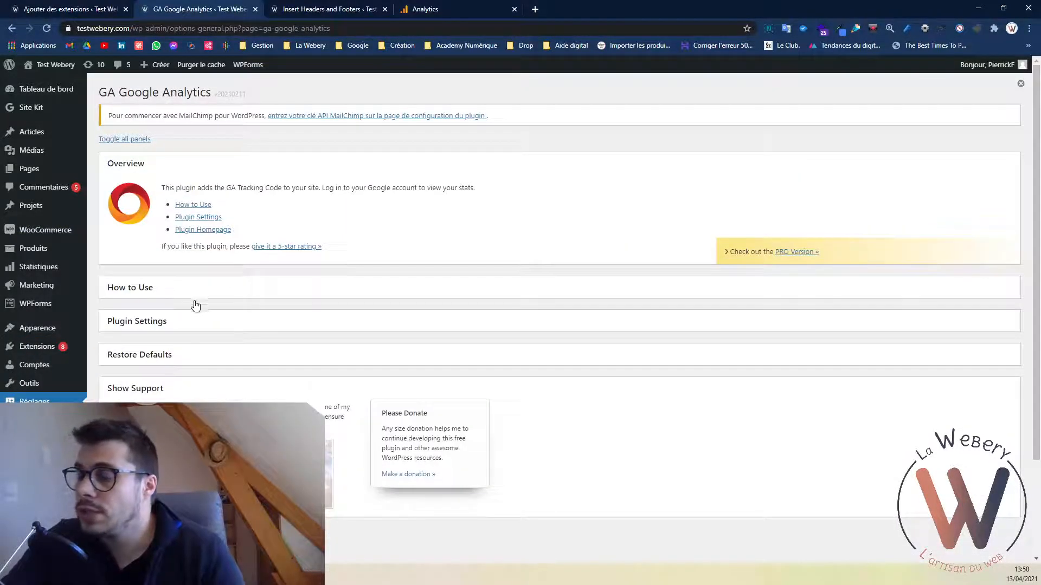
pyautogui.click(133, 323)
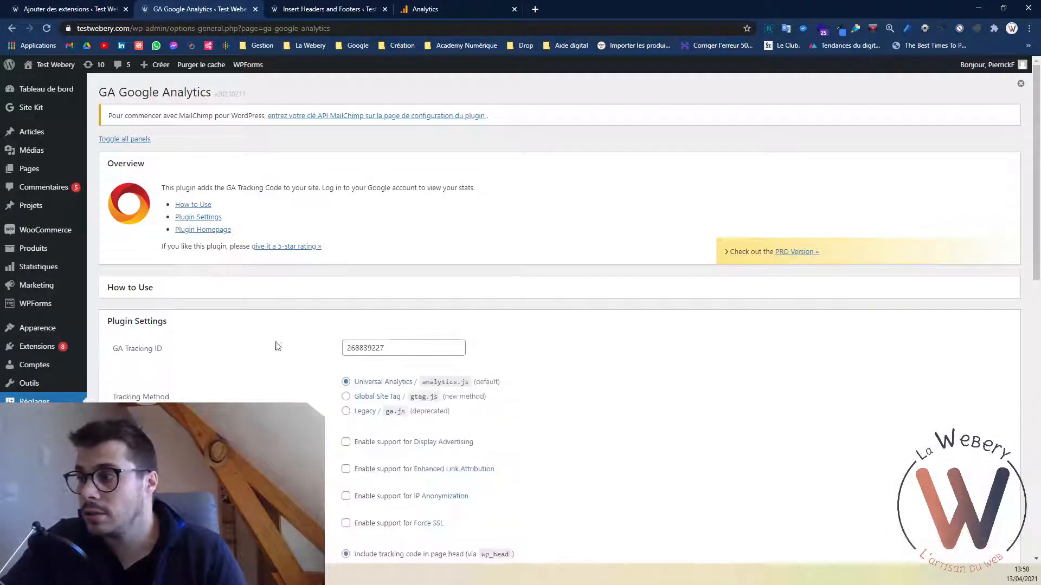
# Replace the GA Tracking ID with the copied property ID, check it against Analytics, and save the plugin settings.
pyautogui.doubleClick(361, 347)
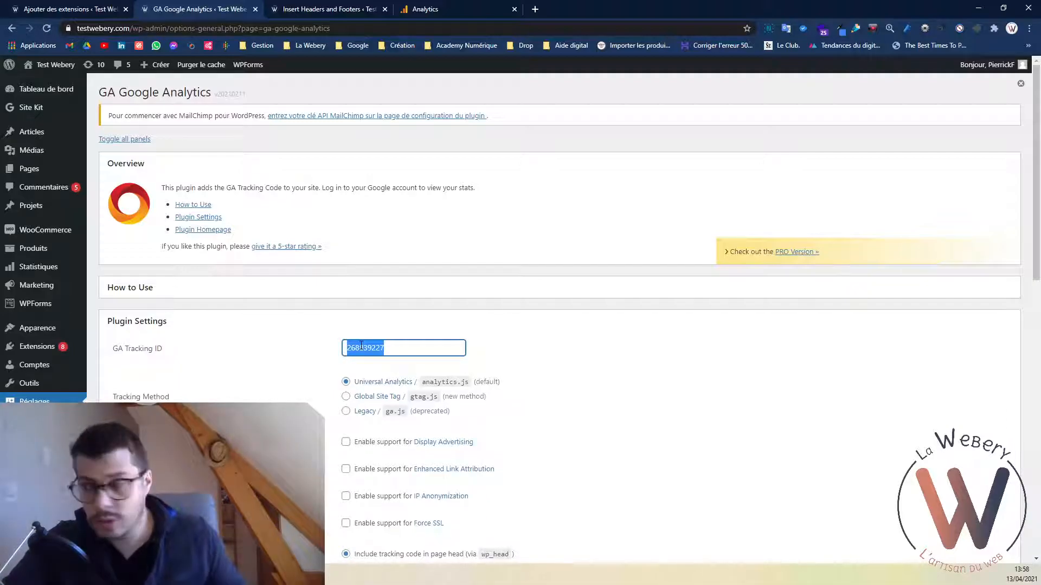
pyautogui.hotkey('ctrl', 'v')
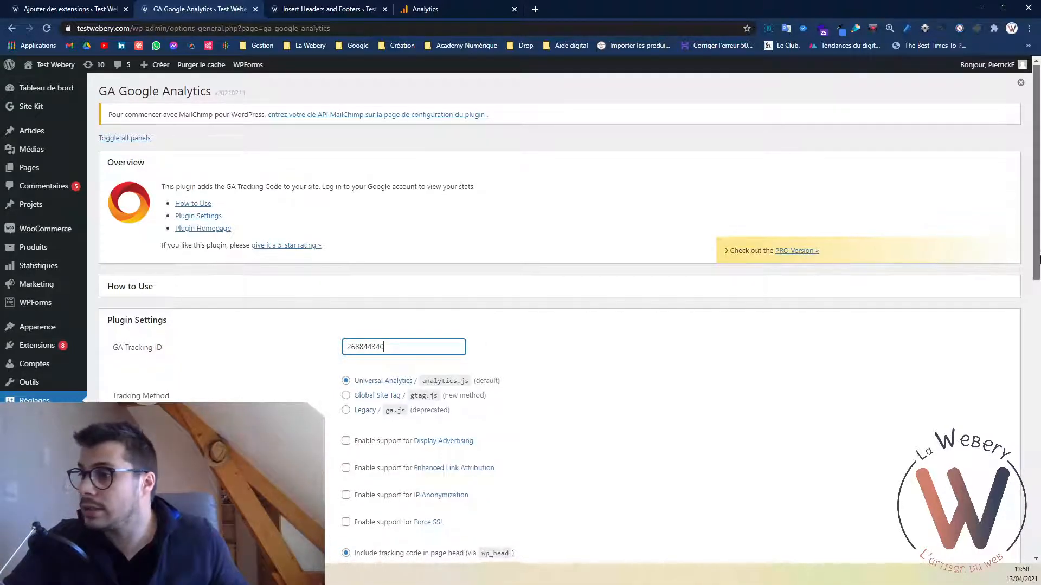
pyautogui.scroll(-2, 1037, 260)
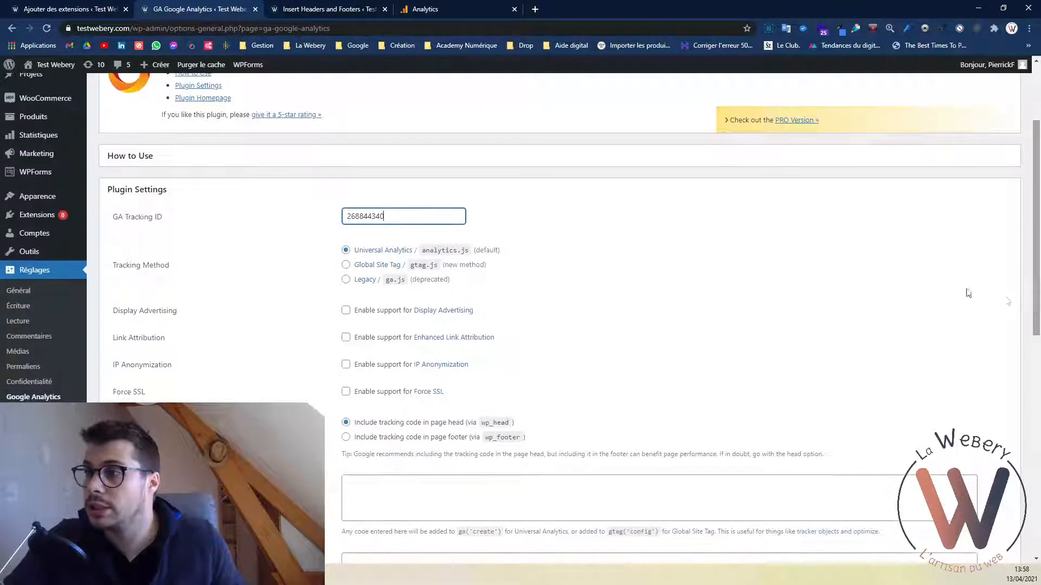
pyautogui.click(425, 8)
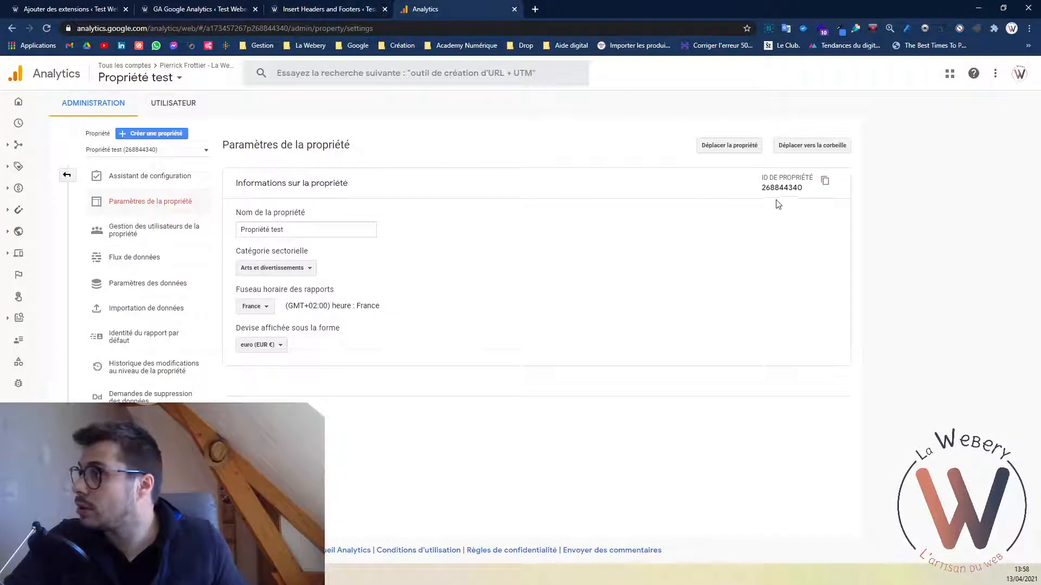
pyautogui.click(347, 9)
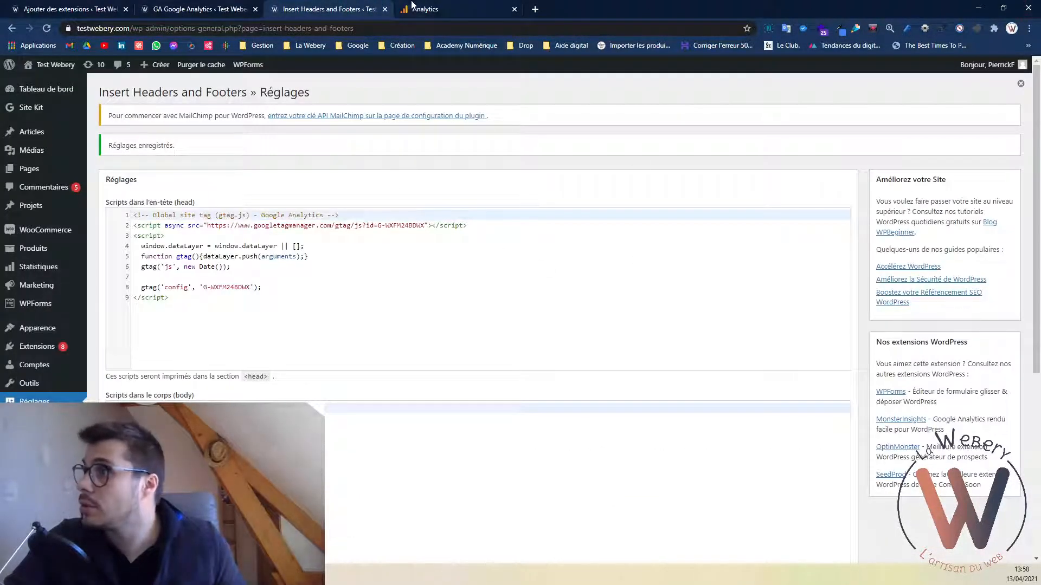
pyautogui.click(240, 6)
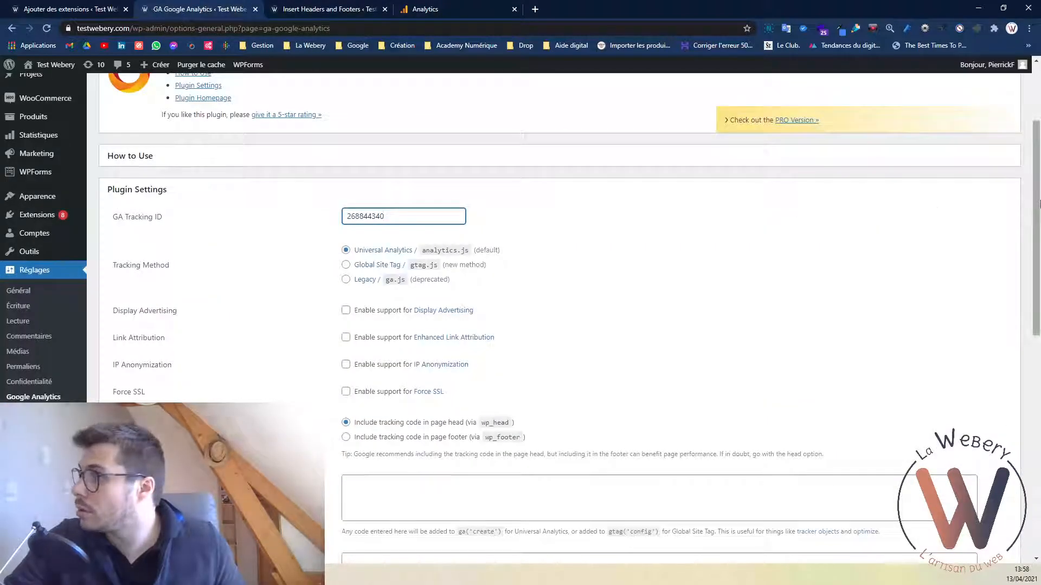
pyautogui.moveTo(1037, 204); pyautogui.dragTo(1038, 382)
pyautogui.click(134, 402)
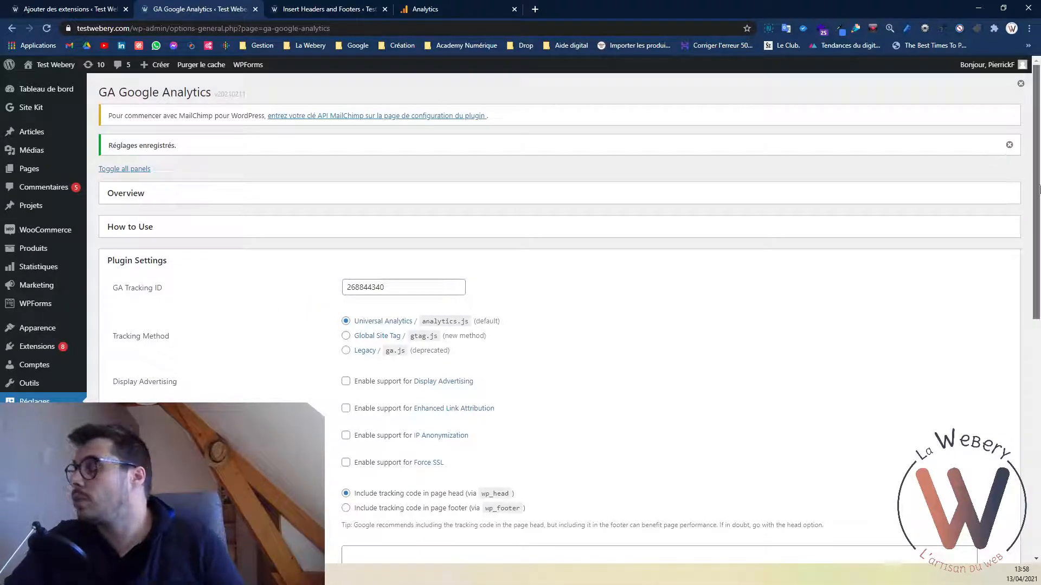
pyautogui.moveTo(1040, 190); pyautogui.dragTo(1040, 201)
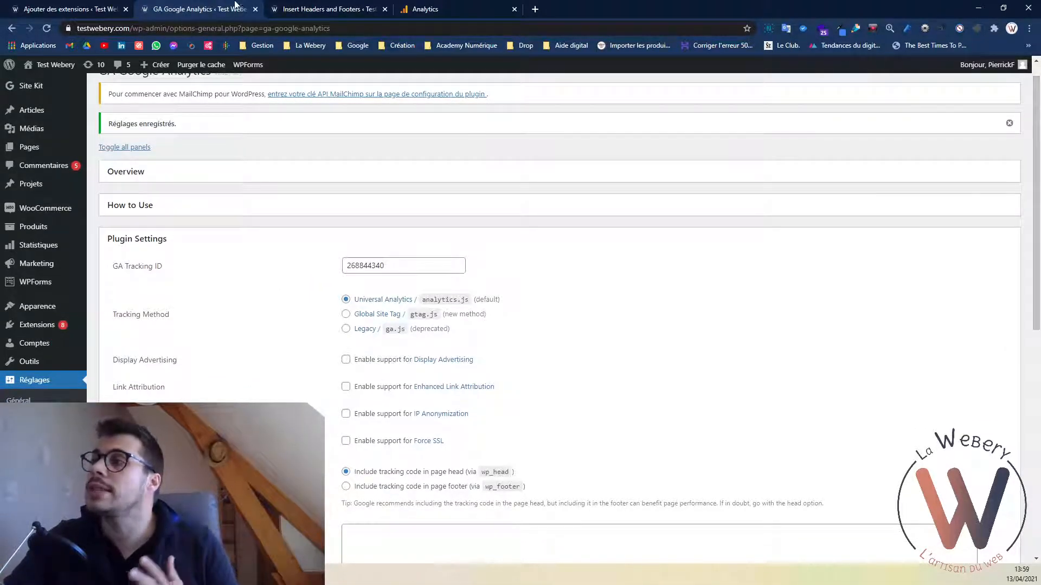
# Review the Insert Headers and Footers script, the GA Google Analytics settings, and the plugin search results for "insert header and footer".
pyautogui.click(301, 7)
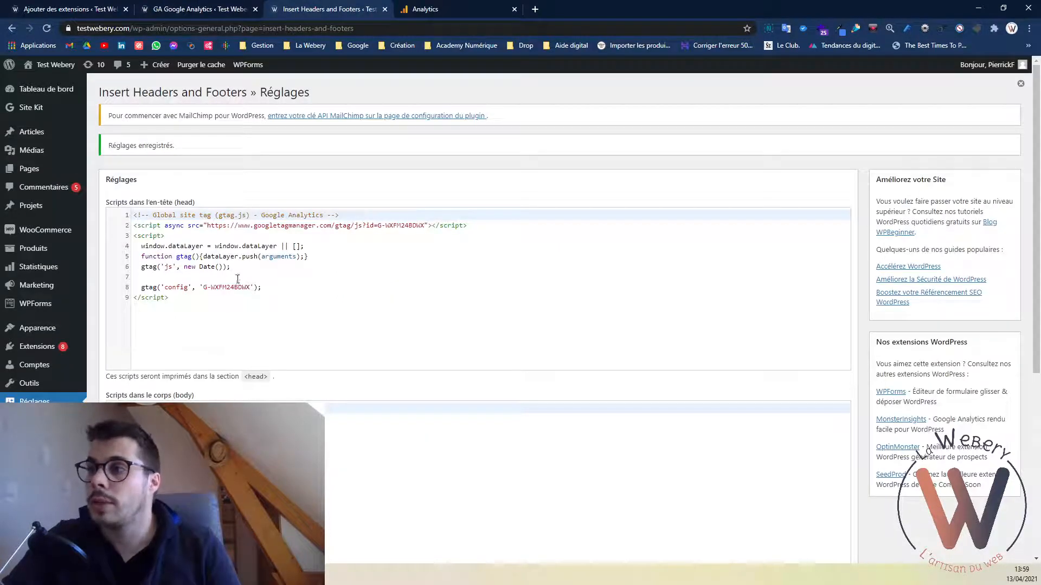
pyautogui.click(238, 8)
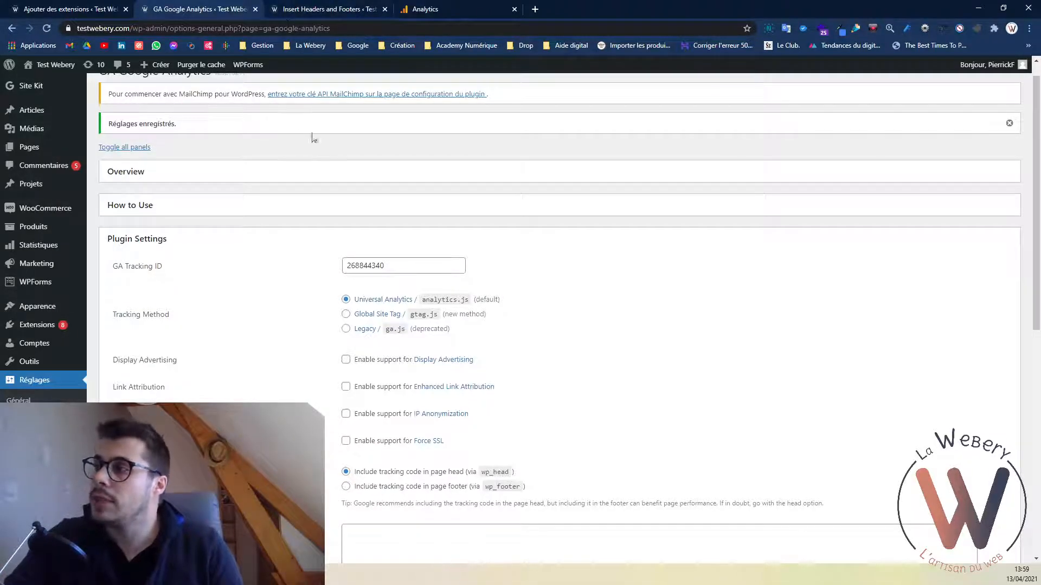
pyautogui.moveTo(1037, 281); pyautogui.dragTo(1035, 242)
pyautogui.moveTo(60, 92)
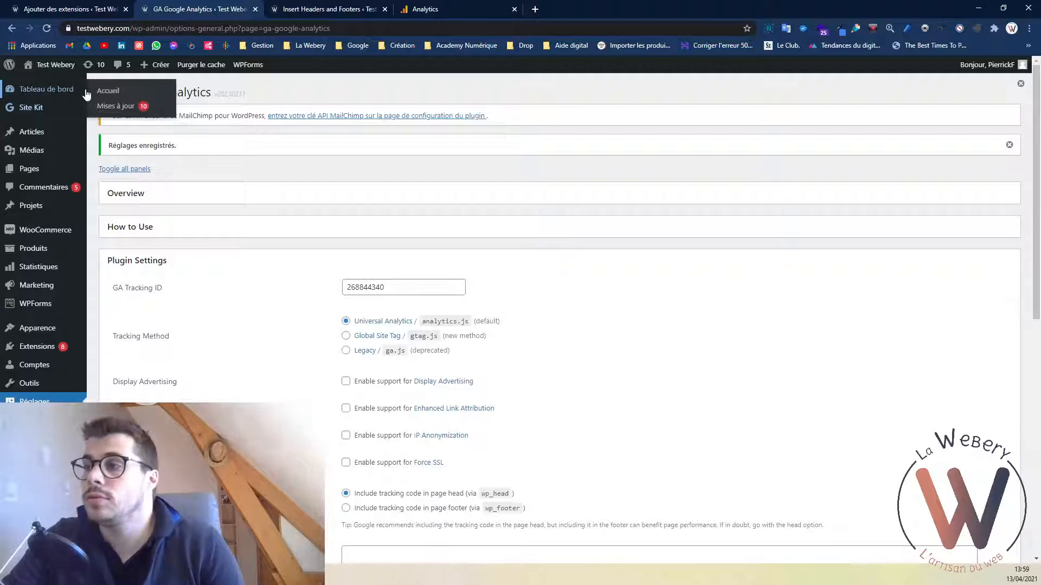
pyautogui.click(81, 9)
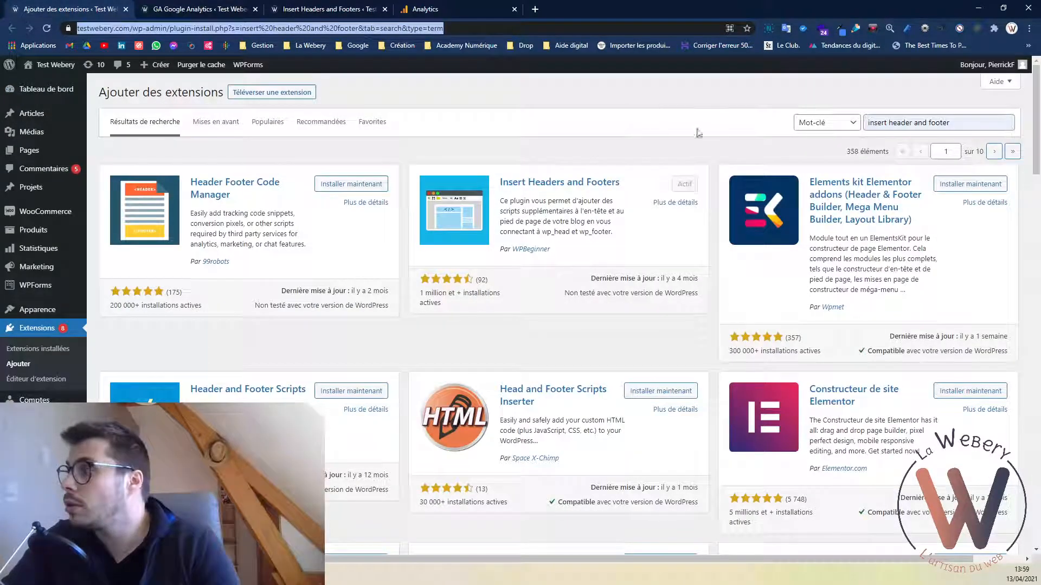
pyautogui.click(192, 9)
pyautogui.click(46, 8)
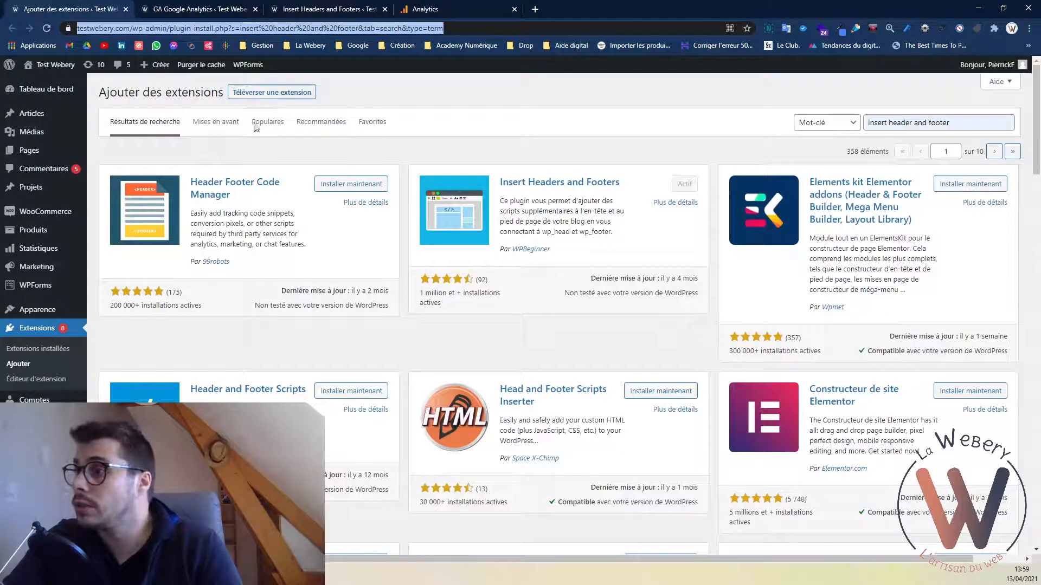
pyautogui.click(883, 124)
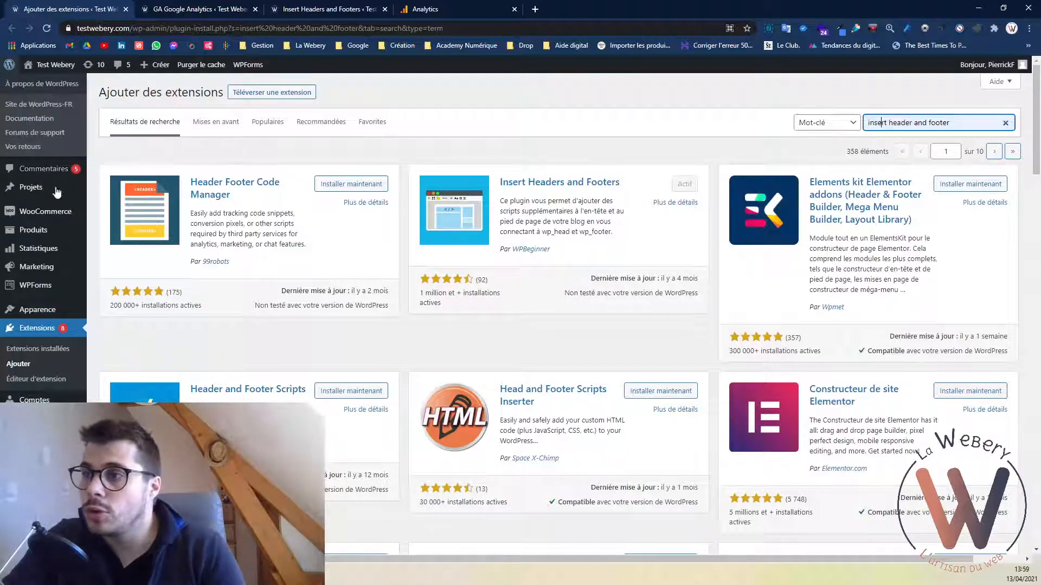
# Open Site Kit in WordPress, start its setup by signing in with Google, and select the first listed Google account.
pyautogui.click(178, 9)
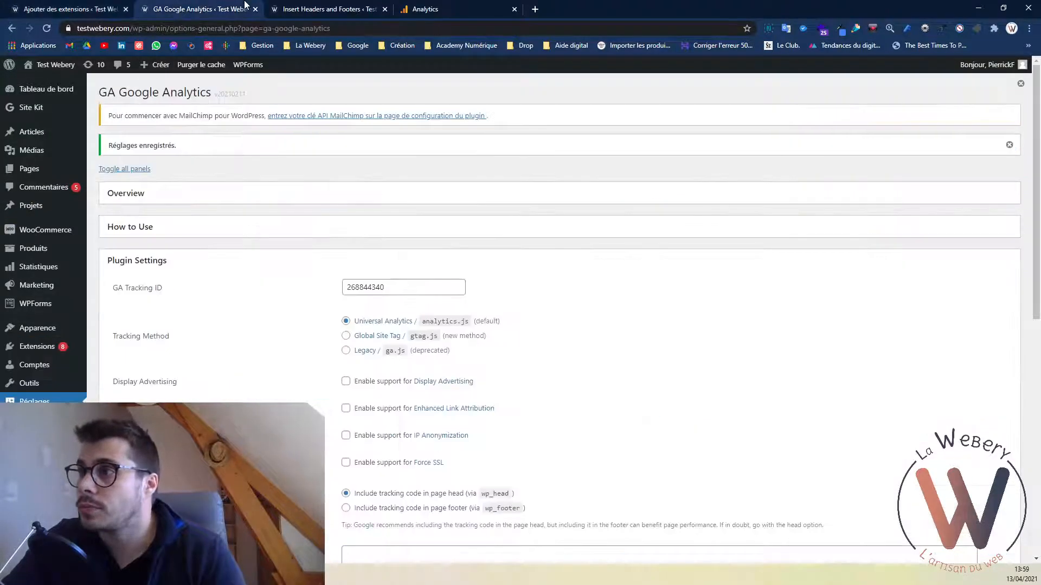
pyautogui.click(57, 114)
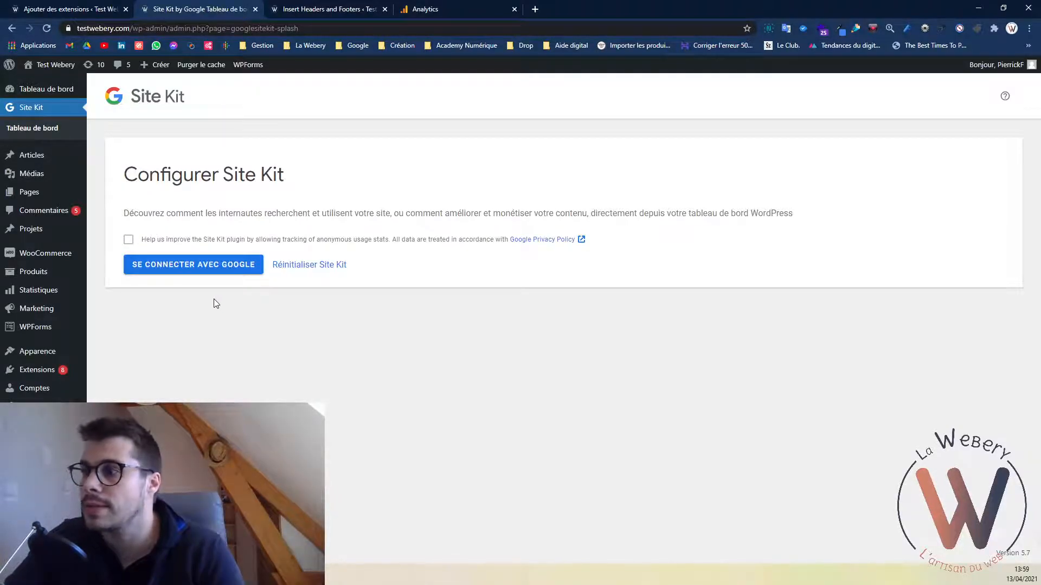
pyautogui.click(167, 266)
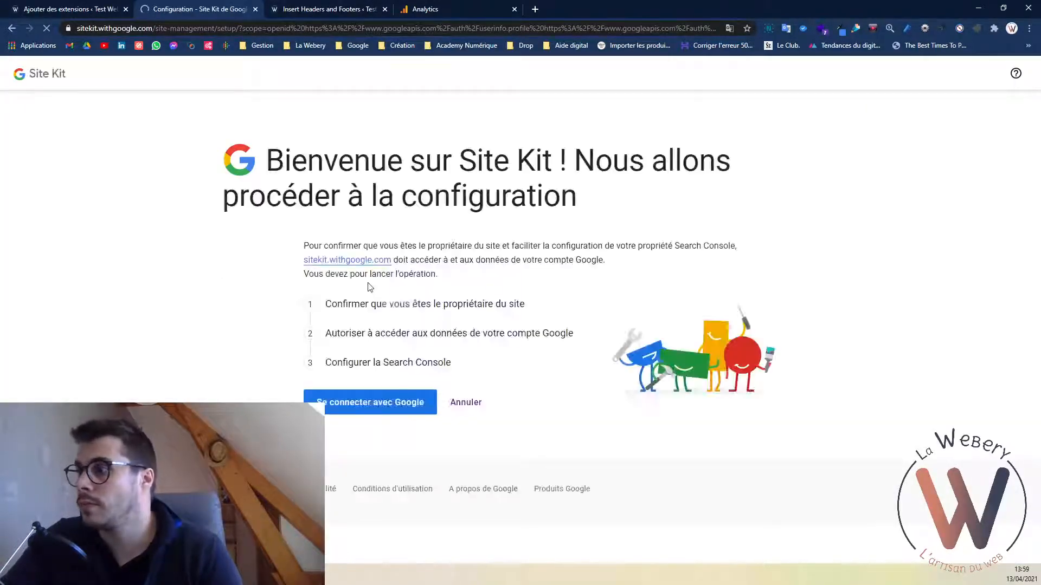
pyautogui.click(381, 402)
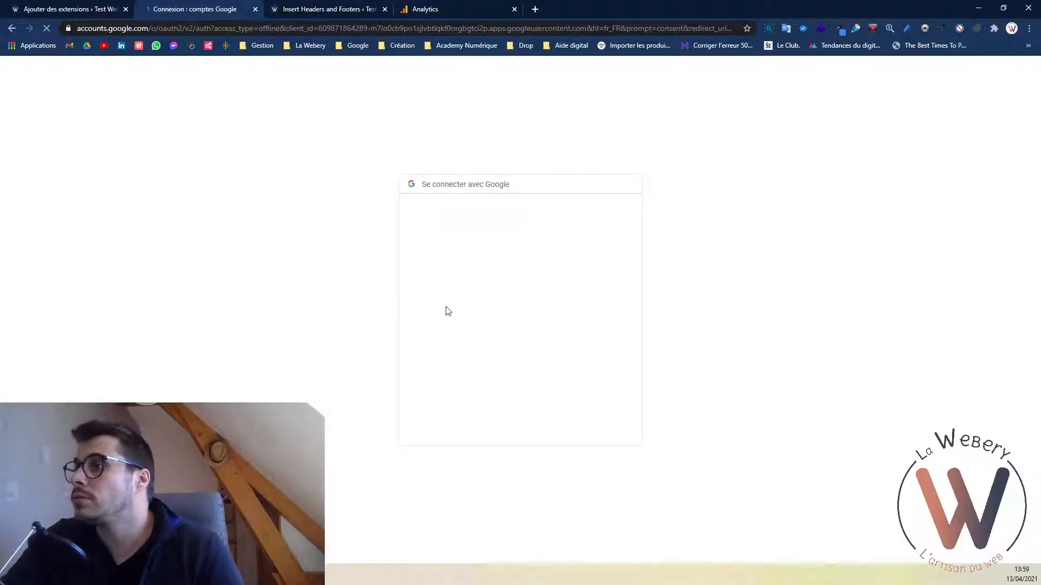
pyautogui.click(485, 255)
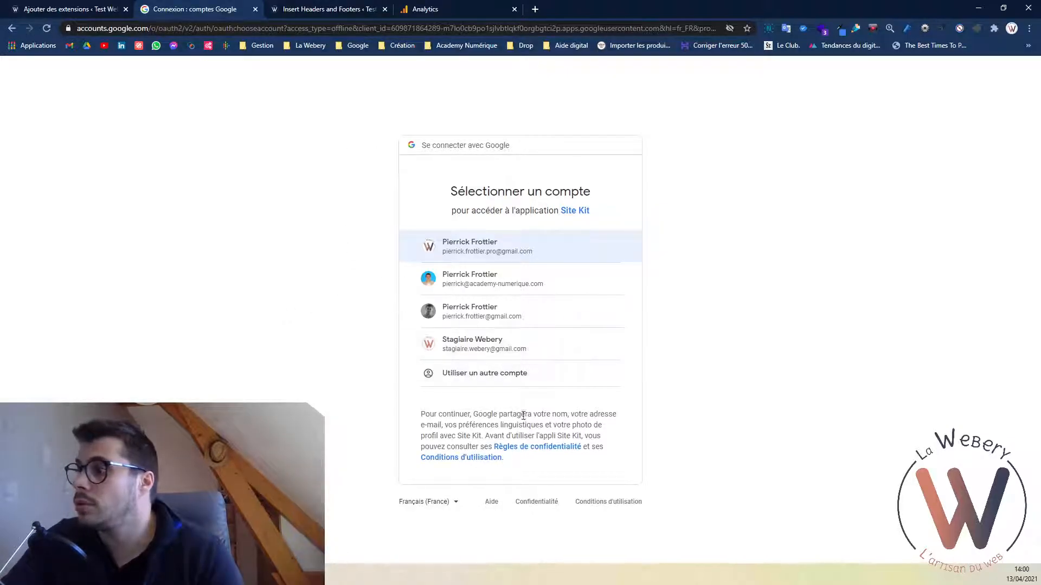
pyautogui.click(467, 256)
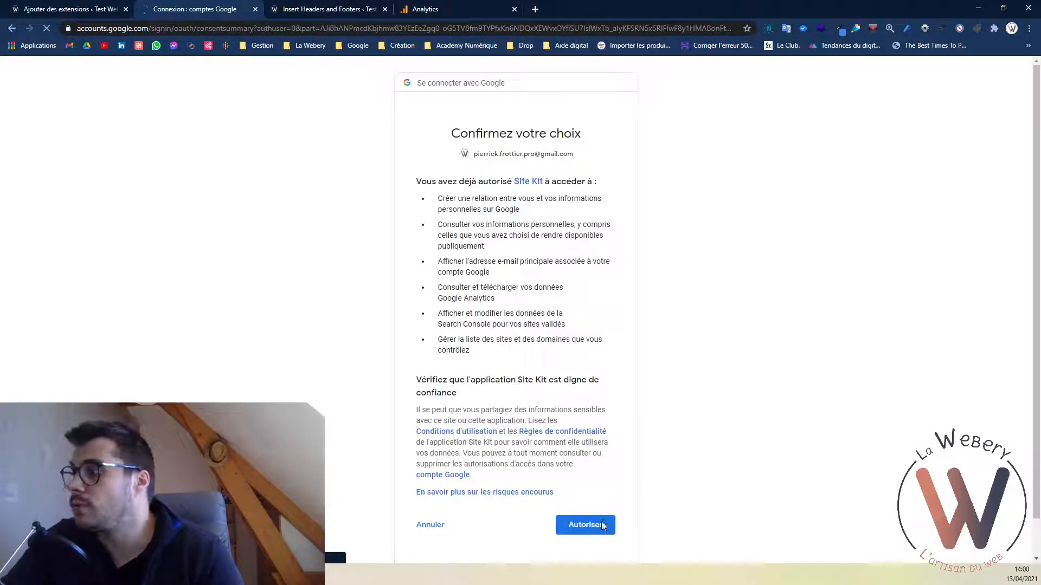
# Authorize Site Kit and the Test Webery site to access the Google account data, and proceed to the Site Kit dashboard.
pyautogui.click(602, 526)
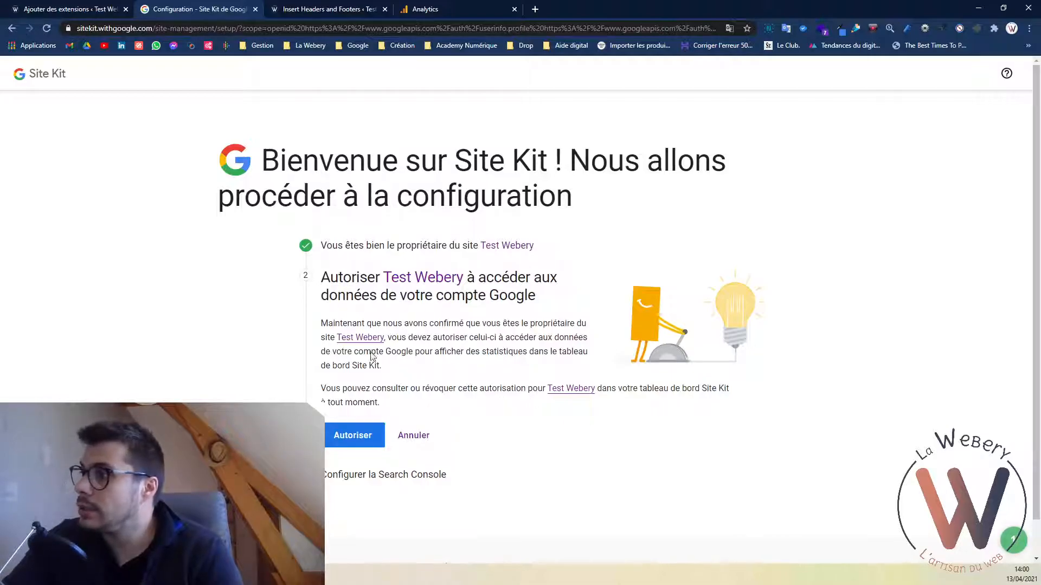
pyautogui.click(353, 438)
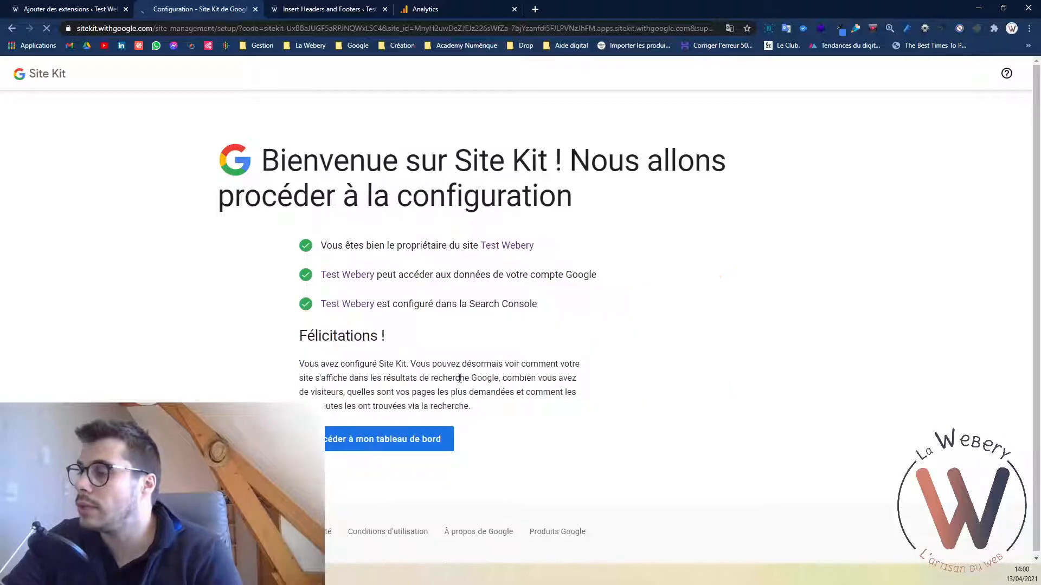
pyautogui.click(336, 437)
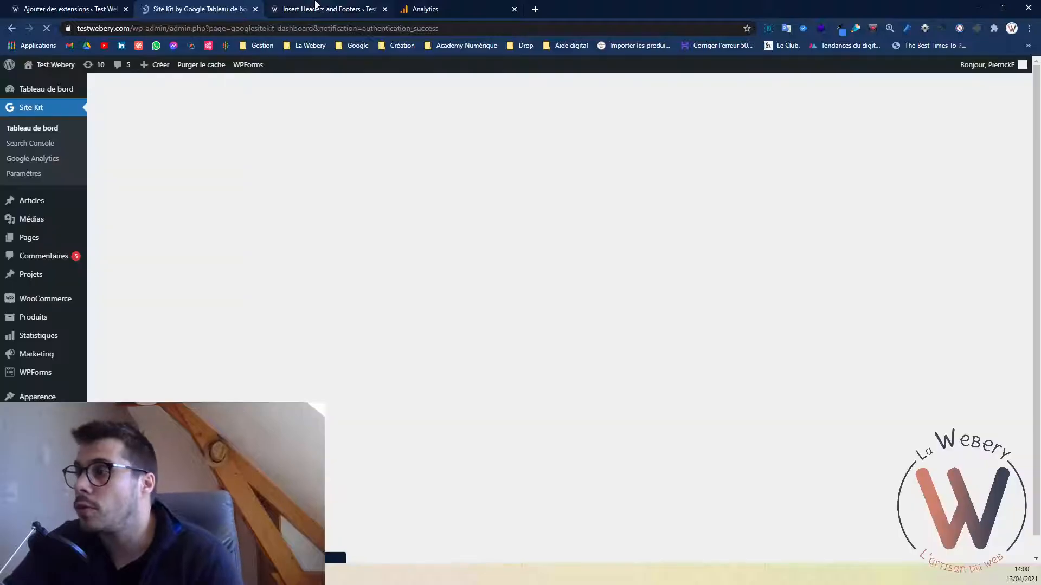
# Check the head script in Insert Headers and Footers, review the Site Kit dashboard, and open its Google Analytics page.
pyautogui.click(316, 6)
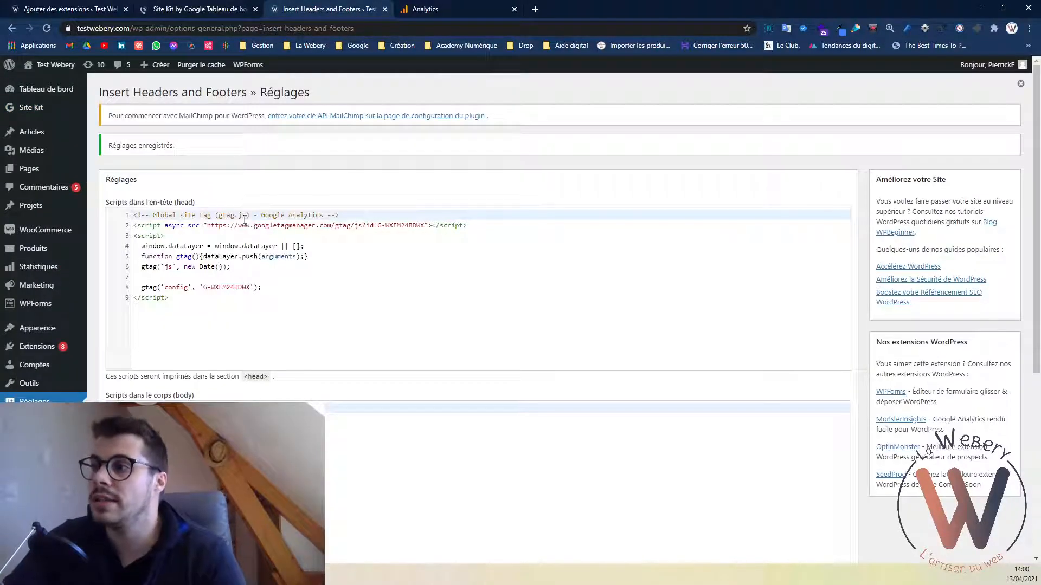
pyautogui.click(211, 12)
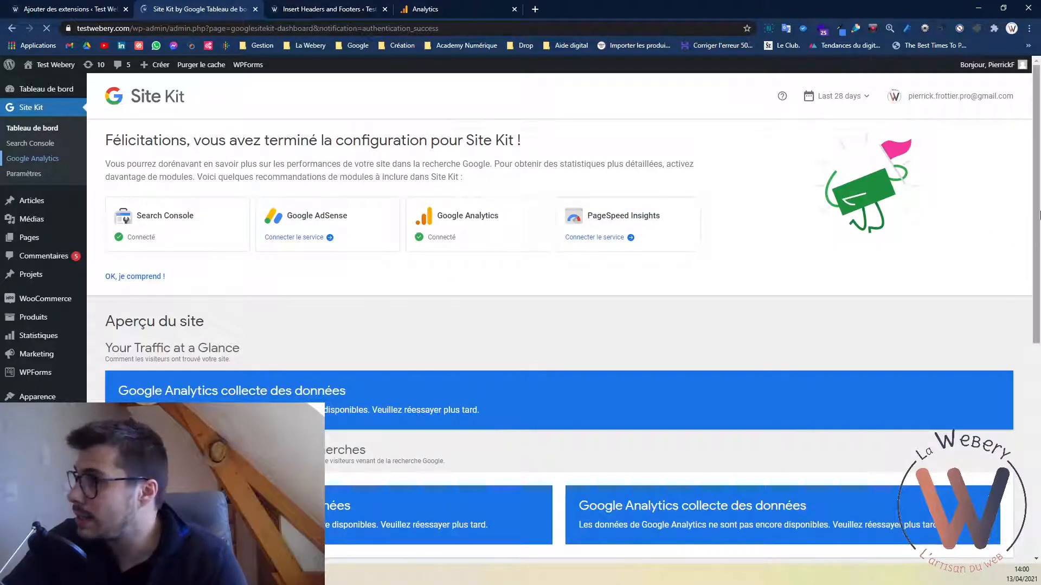
pyautogui.scroll(-2, 956, 252)
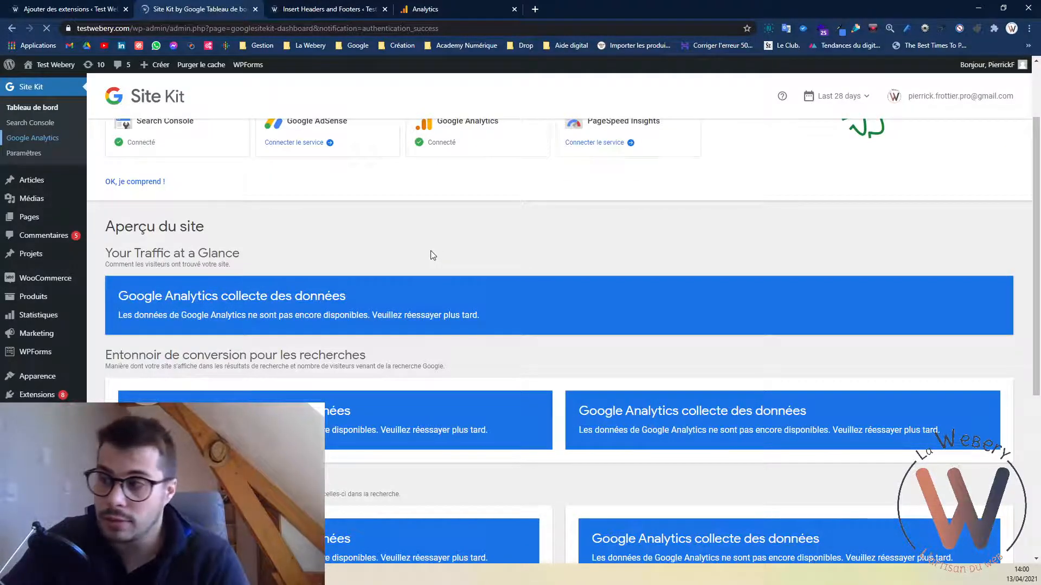
pyautogui.moveTo(1035, 221); pyautogui.dragTo(1003, 163)
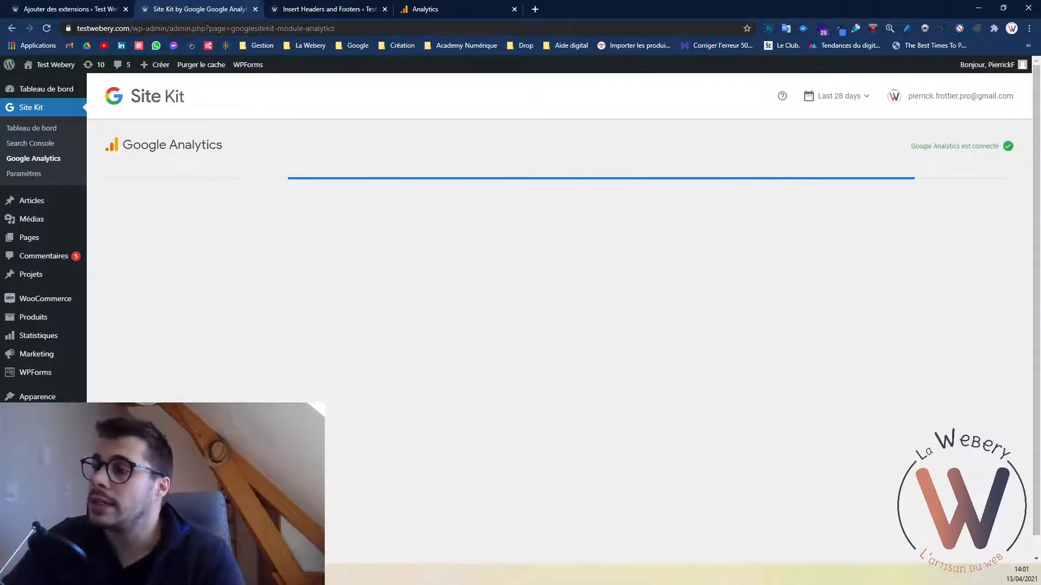
# Look through the property list in Analytics, recheck the head script in WordPress, and return to Site Kit's Google Analytics page.
pyautogui.click(433, 8)
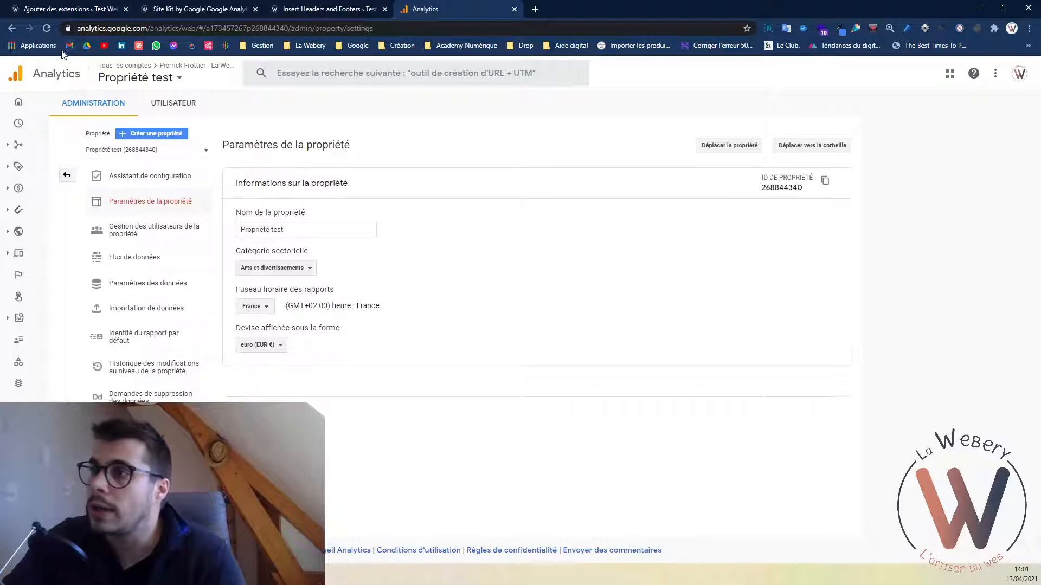
pyautogui.click(154, 154)
pyautogui.moveTo(228, 227); pyautogui.dragTo(230, 280)
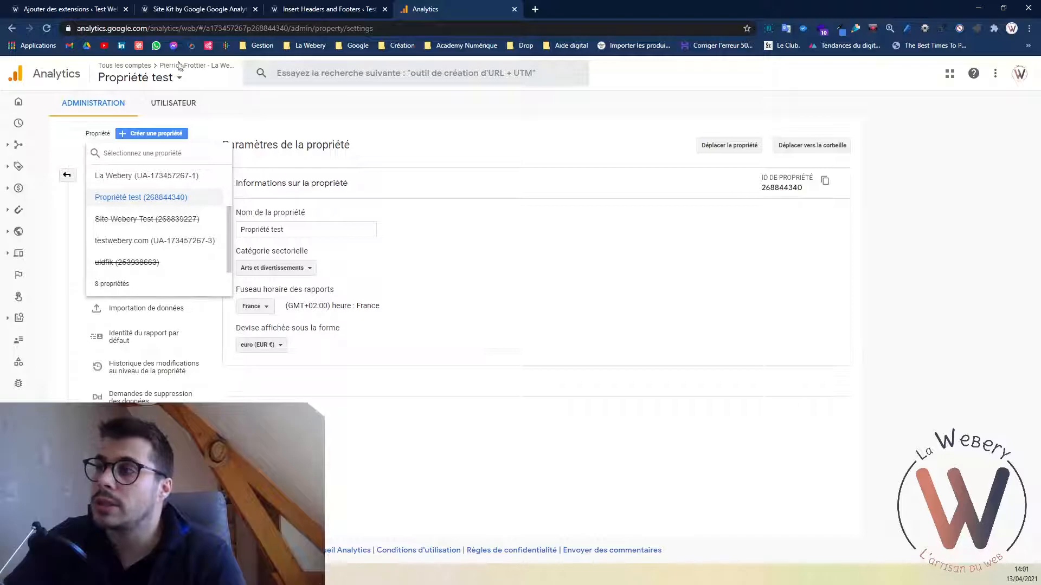
pyautogui.click(338, 7)
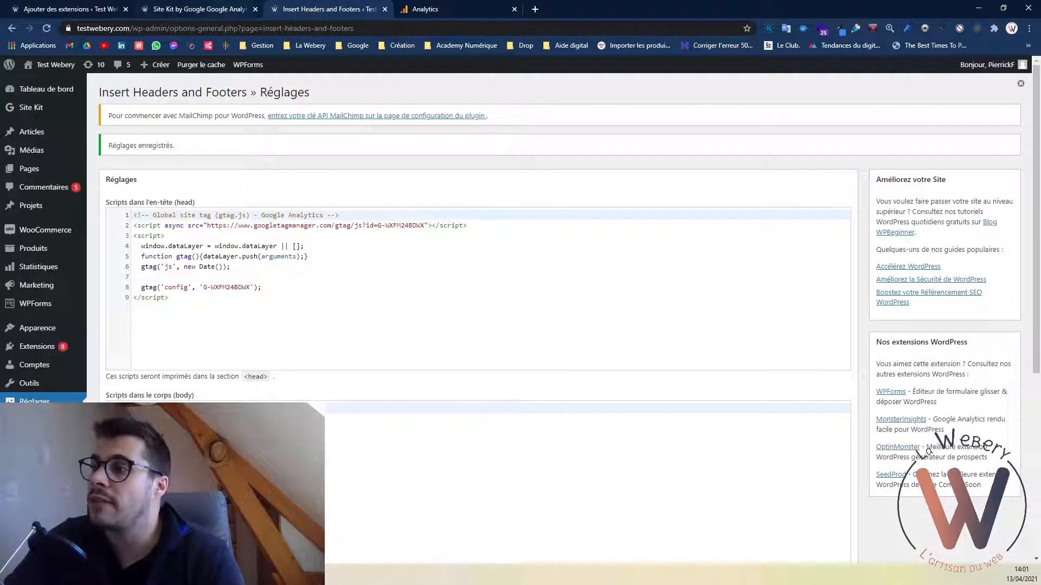
pyautogui.click(145, 5)
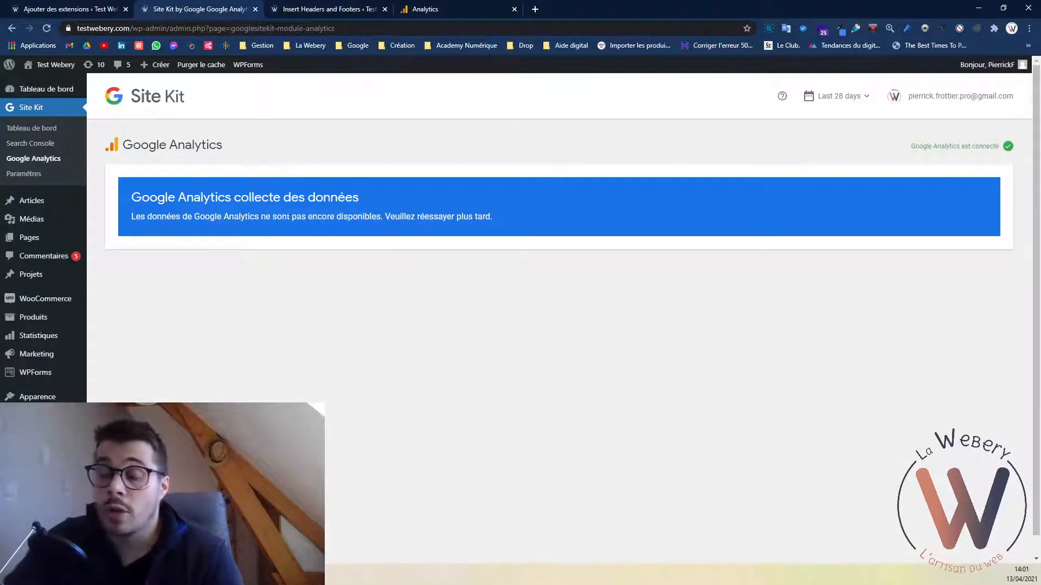